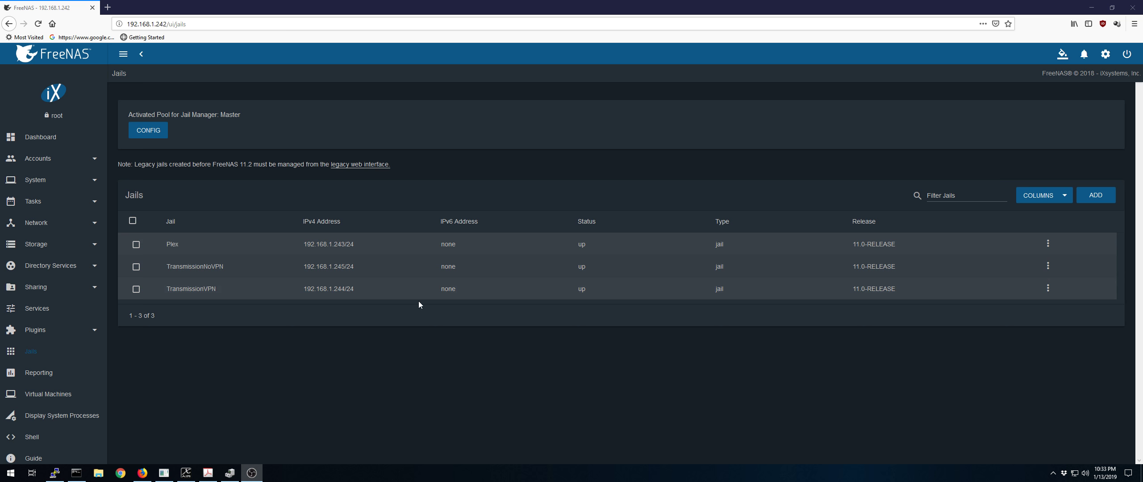
In Command Prompt, ping the TransmissionNoVPN jail at 192.168.1.245 twice
{"action": "left_click", "coordinate": [76, 473]}
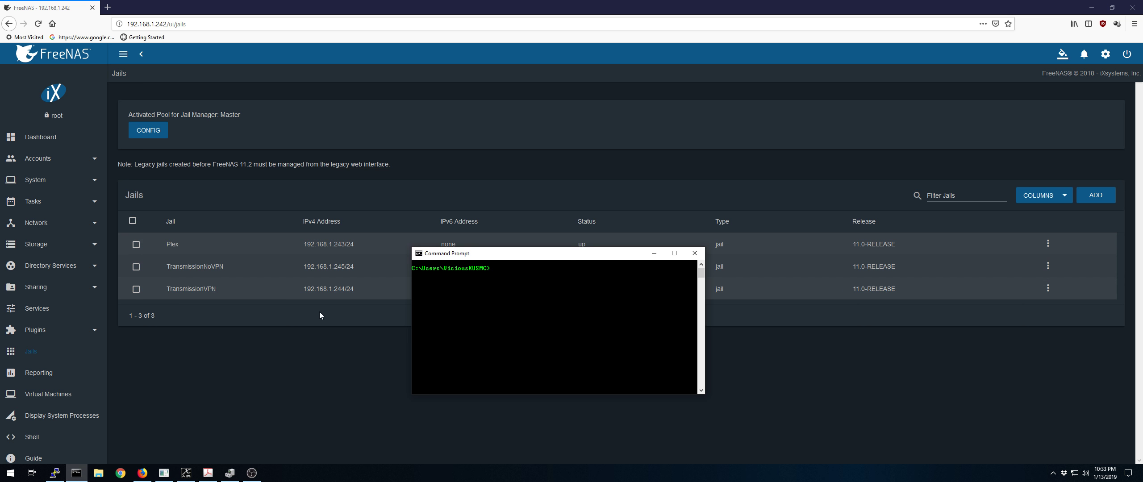
{"action": "left_click_drag", "start_coordinate": [522, 259], "coordinate": [280, 324]}
{"action": "type", "text": "pin"}
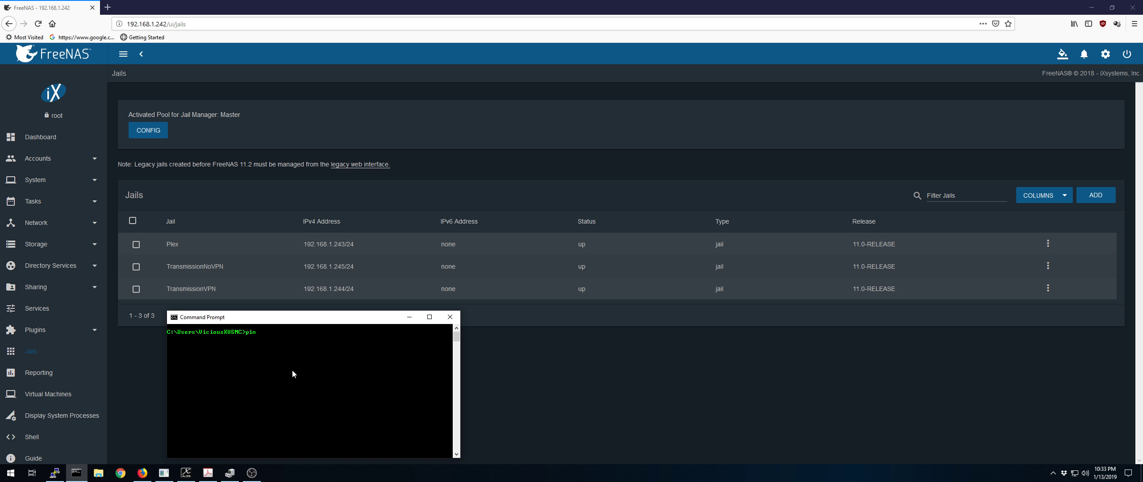
{"action": "type", "text": "g 192.168.1.245"}
{"action": "key", "text": "Return"}
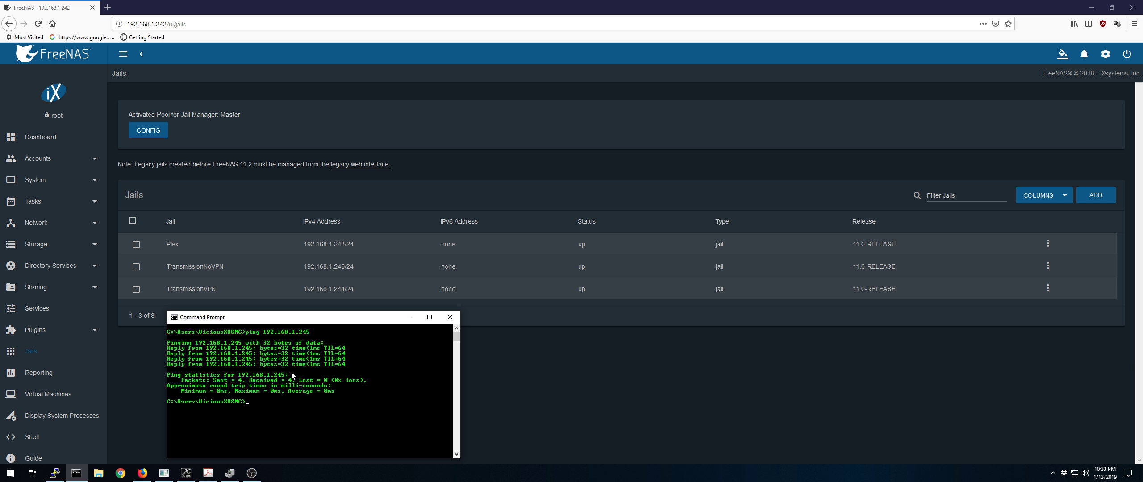
{"action": "key", "text": "Up"}
{"action": "key", "text": "Return"}
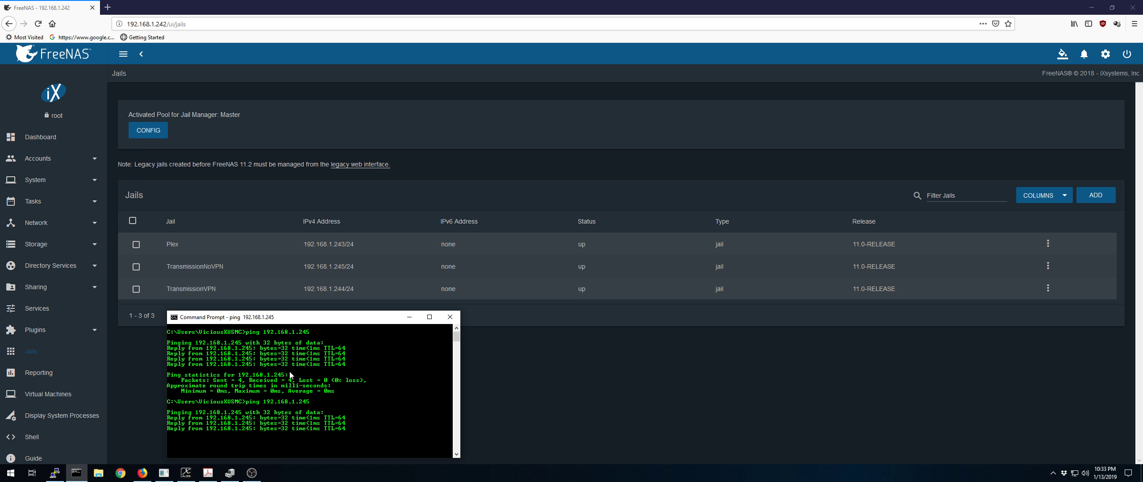
Ping the TransmissionVPN jail at 192.168.1.244 twice, both runs returning 0% loss
{"action": "key", "text": "Up"}
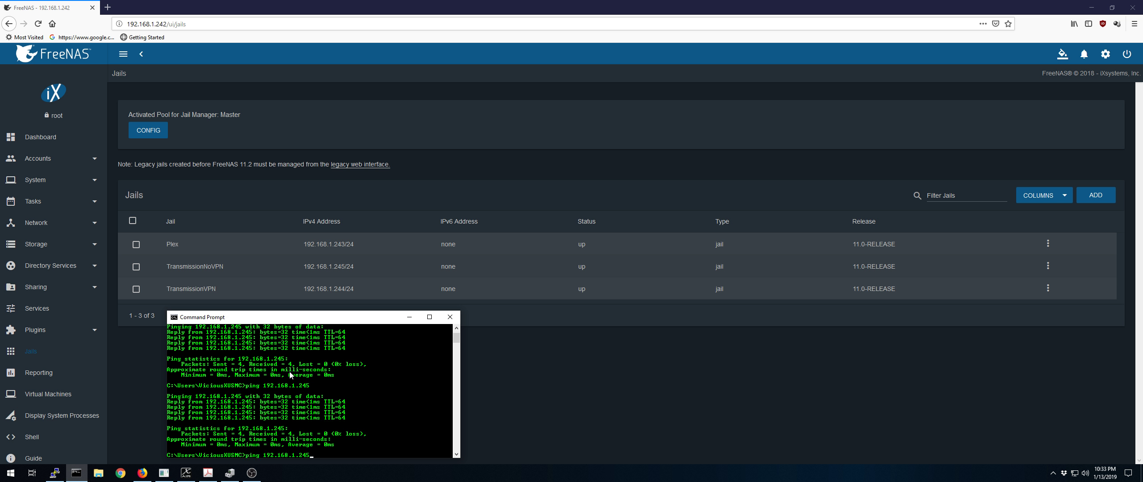
{"action": "type", "text": "4"}
{"action": "key", "text": "Return"}
{"action": "key", "text": "Up"}
{"action": "key", "text": "Return"}
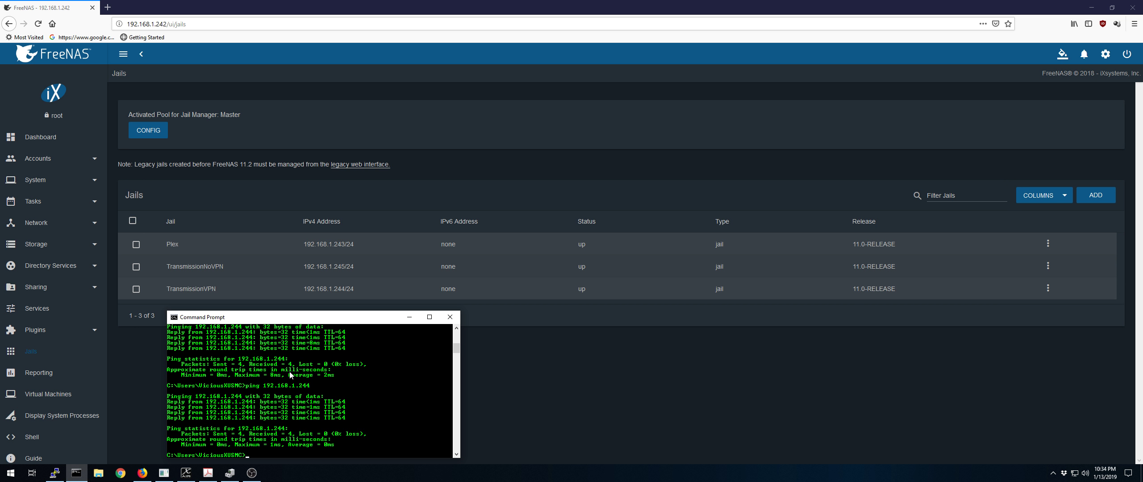
Ping the Plex jail at 192.168.1.243, getting three timeouts and 75% loss
{"action": "key", "text": "Up"}
{"action": "key", "text": "Return"}
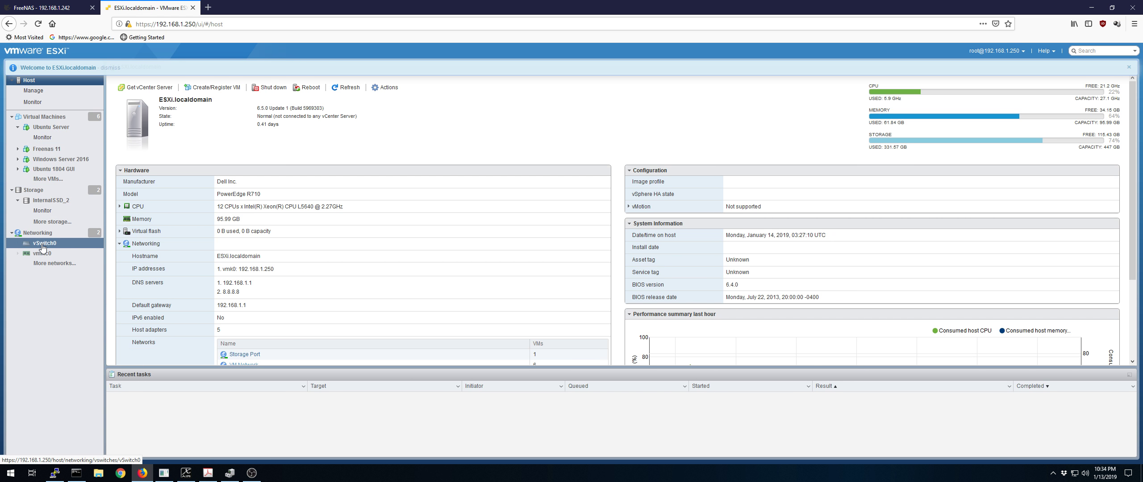
Check vSwitch0's 10000 Mbps and 1000 Mbps uplinks in ESXi, then return to FreeNAS Jails
{"action": "left_click", "coordinate": [43, 244]}
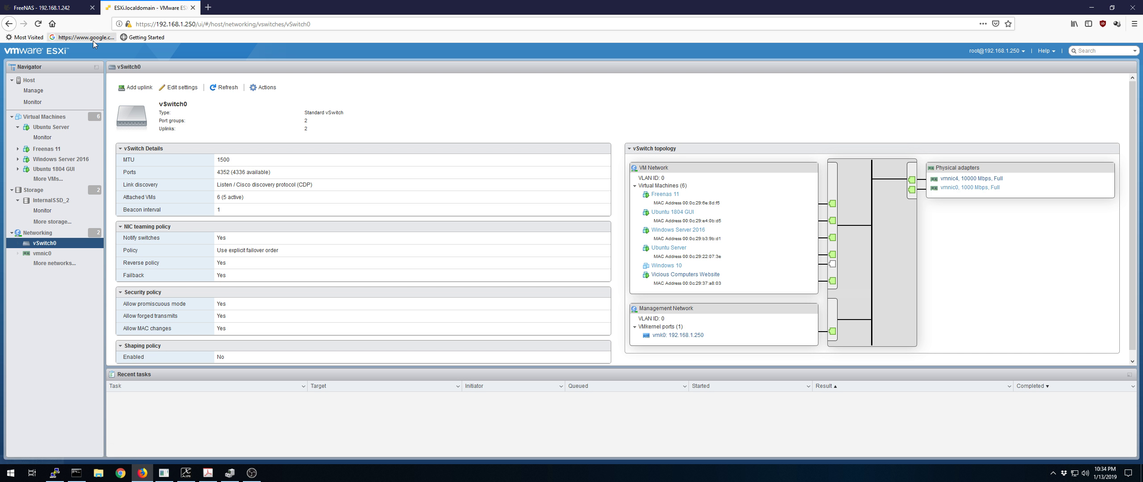
{"action": "left_click", "coordinate": [44, 8]}
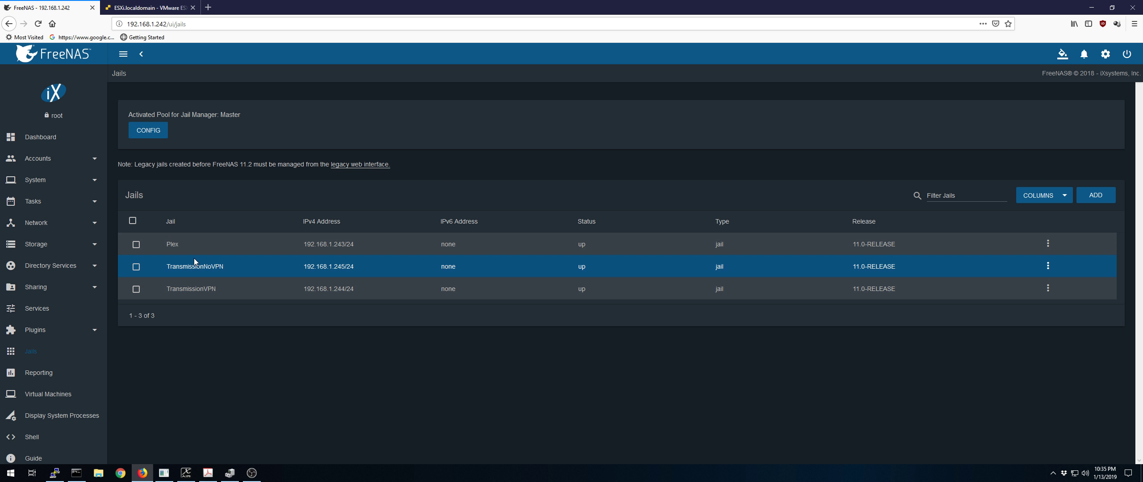
In the PuTTY session on FreeNAS, run iocage to list its subcommands
{"action": "left_click", "coordinate": [55, 472]}
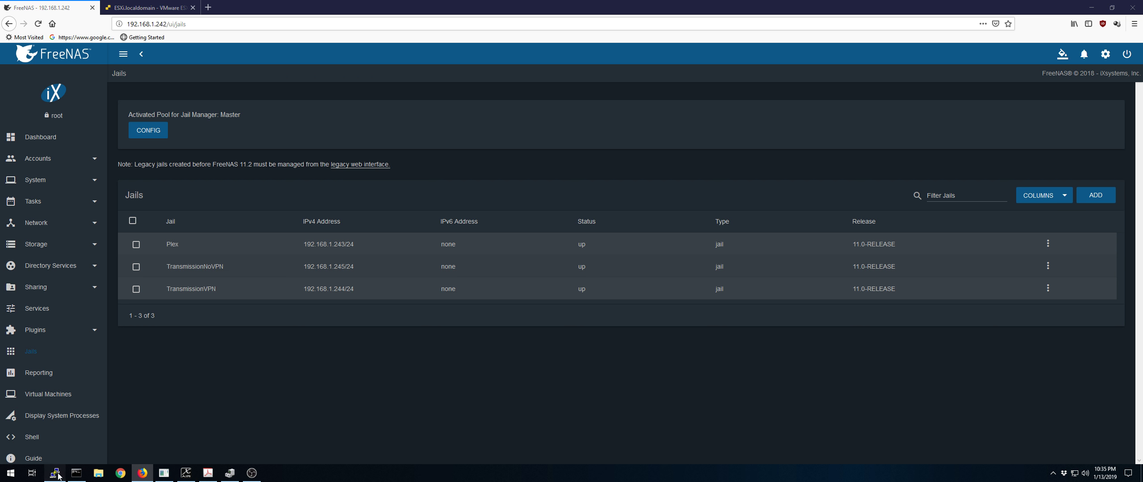
{"action": "left_click_drag", "start_coordinate": [305, 284], "coordinate": [240, 245]}
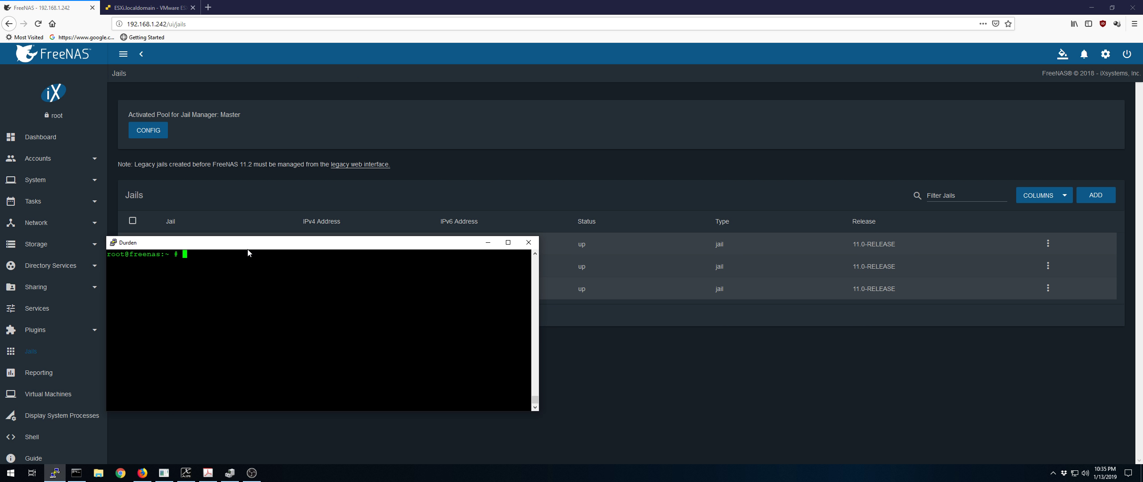
{"action": "type", "text": "iocage"}
{"action": "key", "text": "Return"}
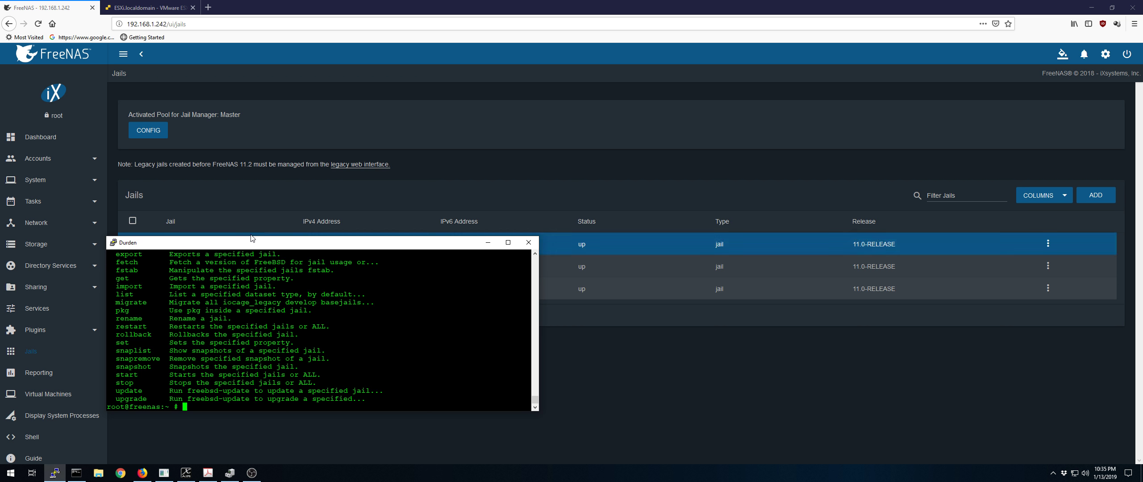
Run iocage console Plex to get a root@Plex shell inside the jail
{"action": "left_click_drag", "start_coordinate": [249, 245], "coordinate": [243, 224]}
{"action": "type", "text": "i"}
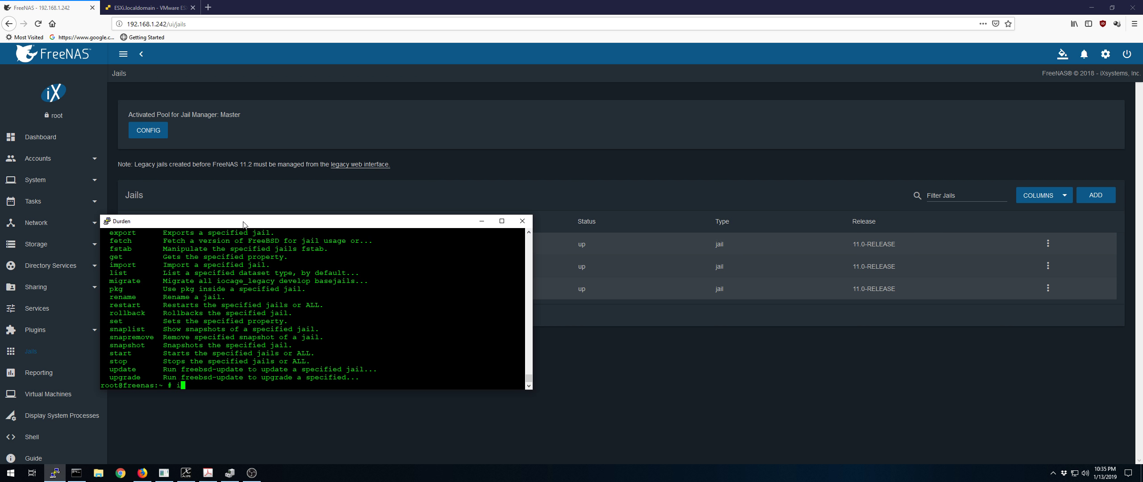
{"action": "type", "text": "ocage con"}
{"action": "scroll", "coordinate": [253, 227], "scroll_direction": "up", "scroll_amount": 3}
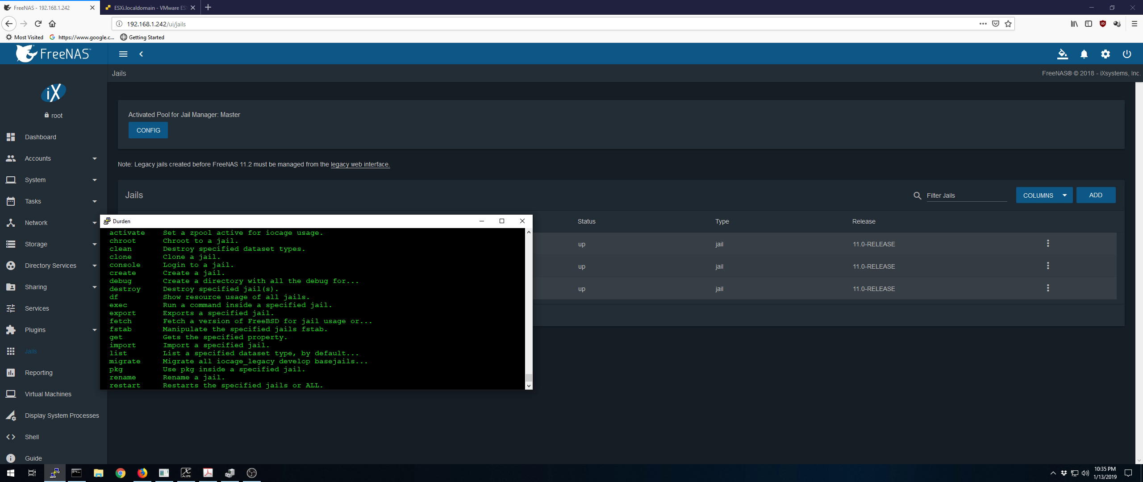
{"action": "type", "text": "s:~ # iocage cons"}
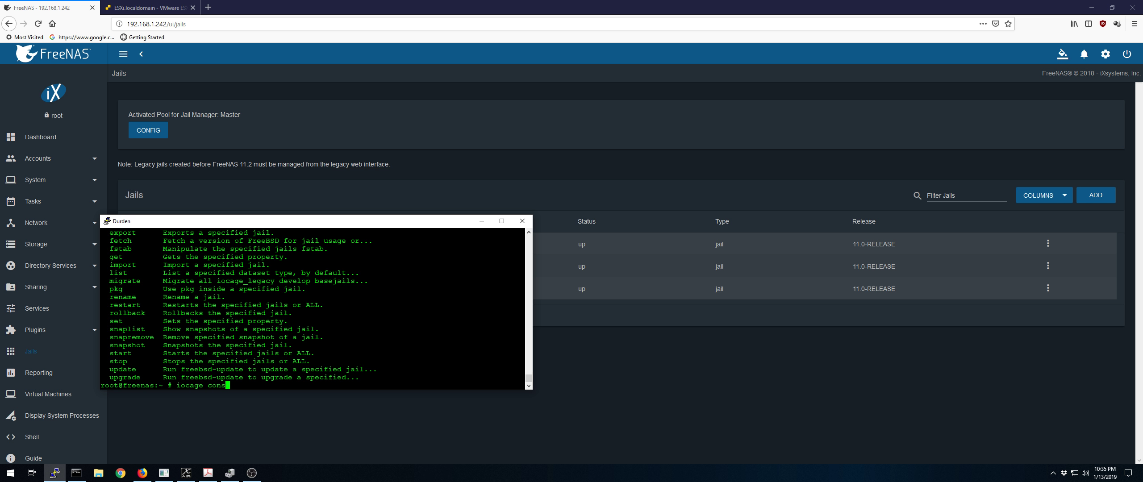
{"action": "type", "text": "ole p.e"}
{"action": "key", "text": "BackSpace"}
{"action": "key", "text": "BackSpace"}
{"action": "key", "text": "BackSpace"}
{"action": "type", "text": "Plex"}
{"action": "key", "text": "Return"}
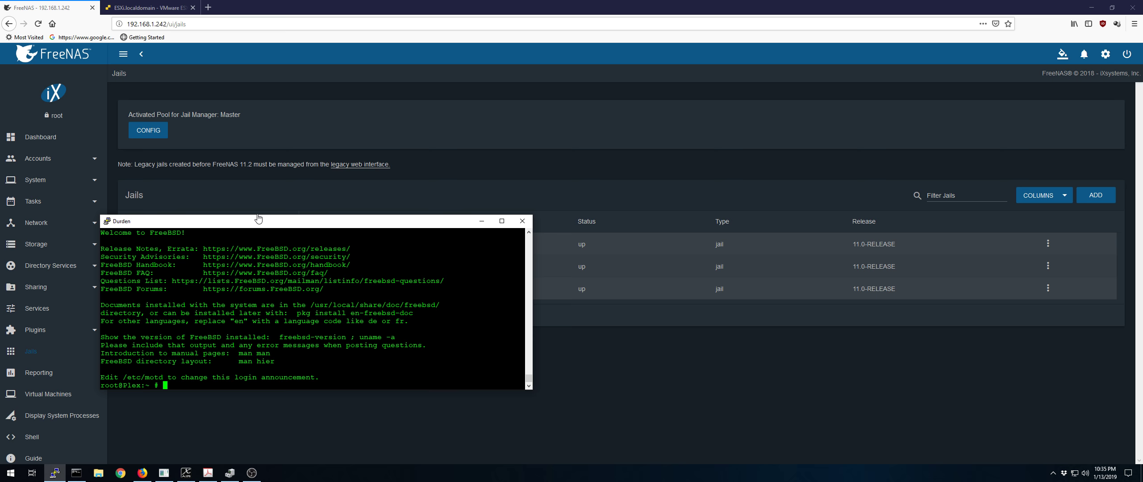
Arrange the PuTTY jail console and the ping window side by side
{"action": "left_click_drag", "start_coordinate": [255, 222], "coordinate": [581, 215]}
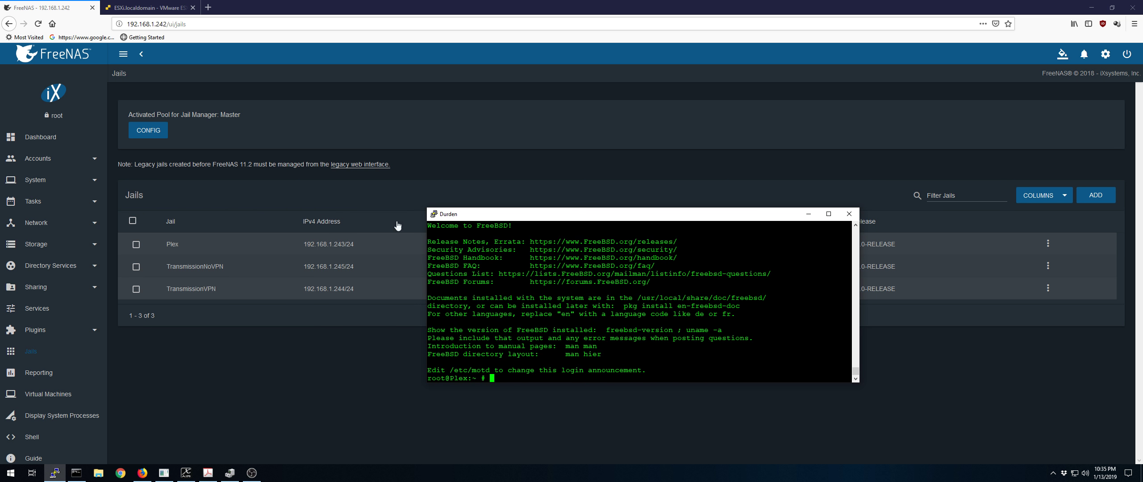
{"action": "left_click", "coordinate": [76, 473]}
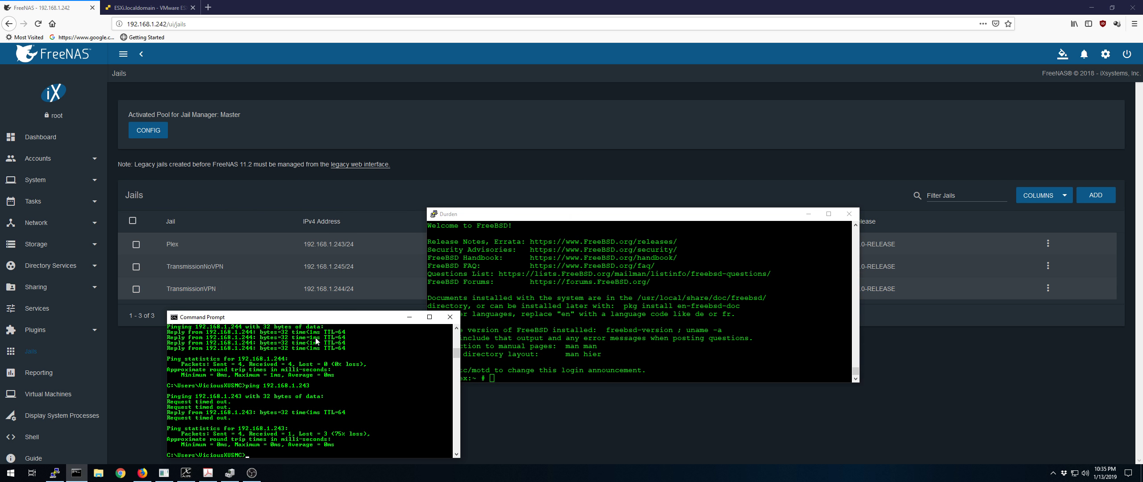
{"action": "left_click_drag", "start_coordinate": [347, 321], "coordinate": [303, 233]}
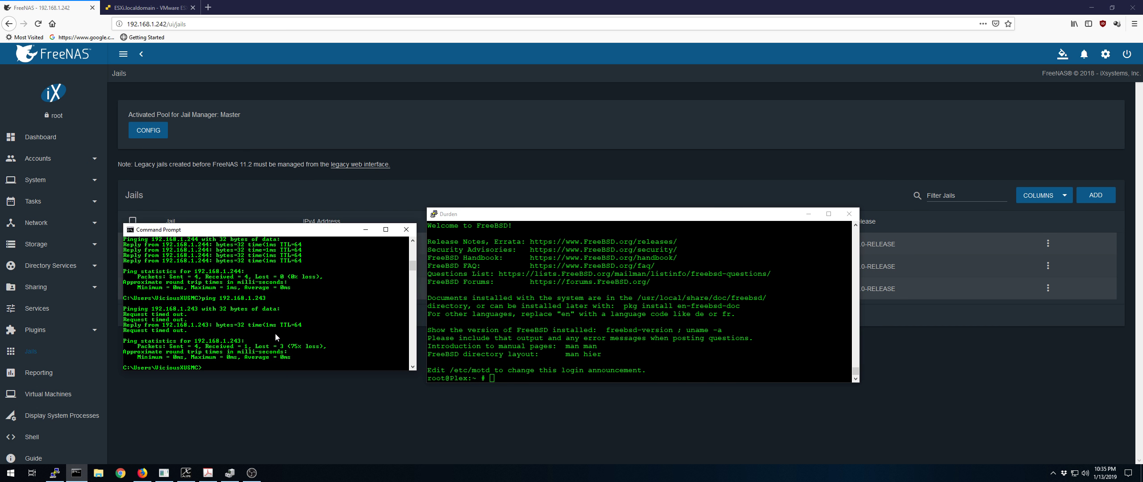
Stop the Plex service with service plexmediaserver_plexpass stop in the jail shell
{"action": "key", "text": "alt+Tab"}
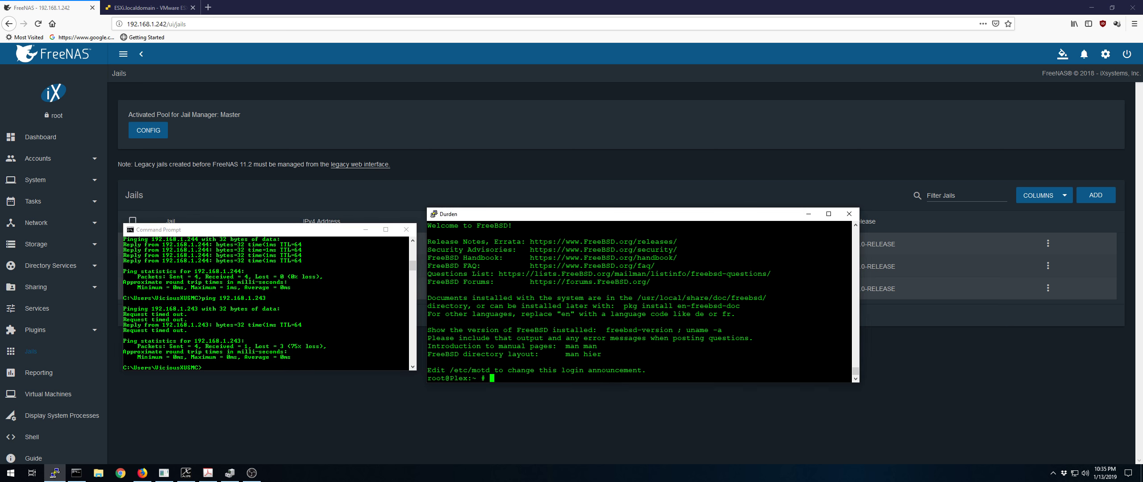
{"action": "type", "text": "service plexmediaserver_plexpass stop"}
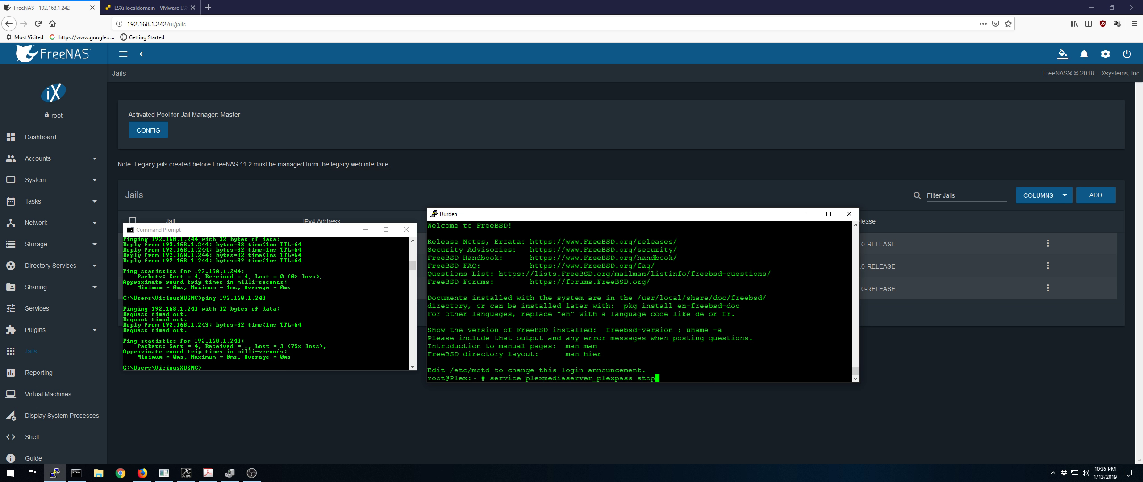
{"action": "key", "text": "Return"}
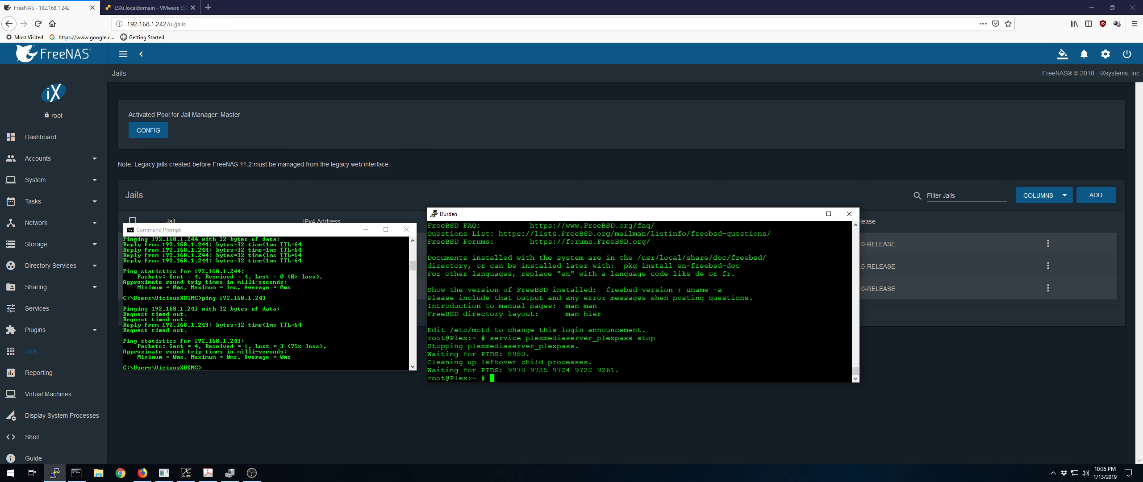
{"action": "left_click", "coordinate": [306, 315]}
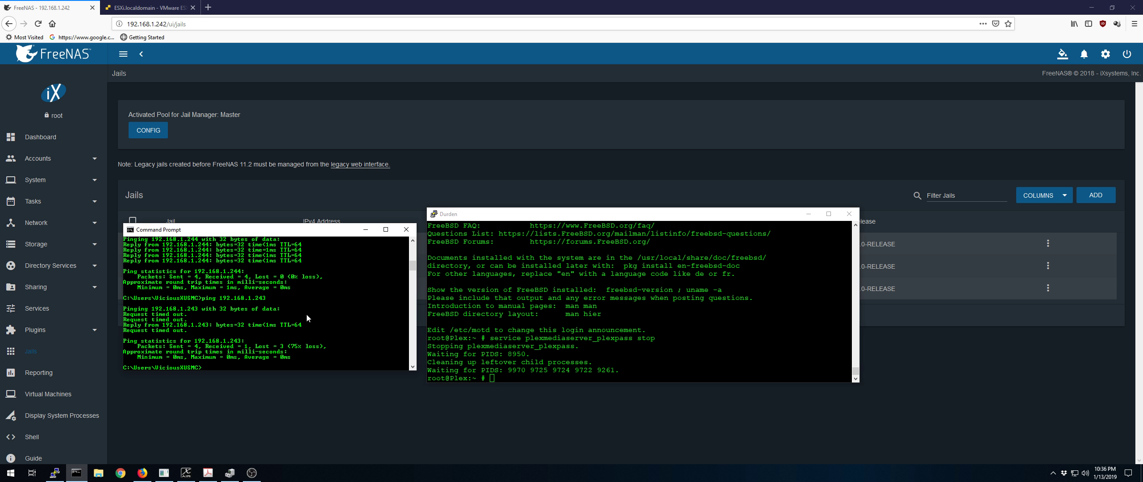
Rerun ping 192.168.1.243 four times with Plex stopped; later runs return all 4 replies
{"action": "key", "text": "Up"}
{"action": "key", "text": "Return"}
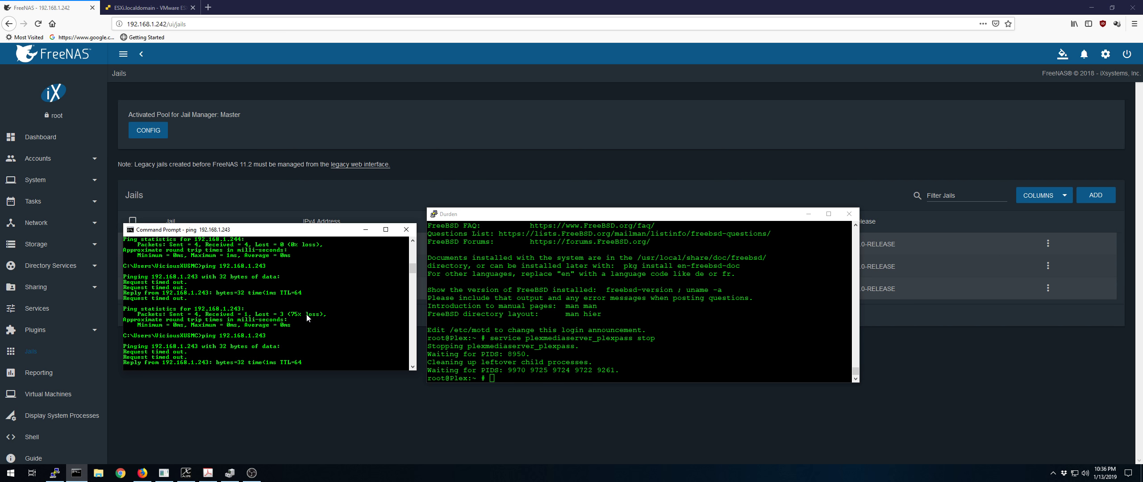
{"action": "key", "text": "Up"}
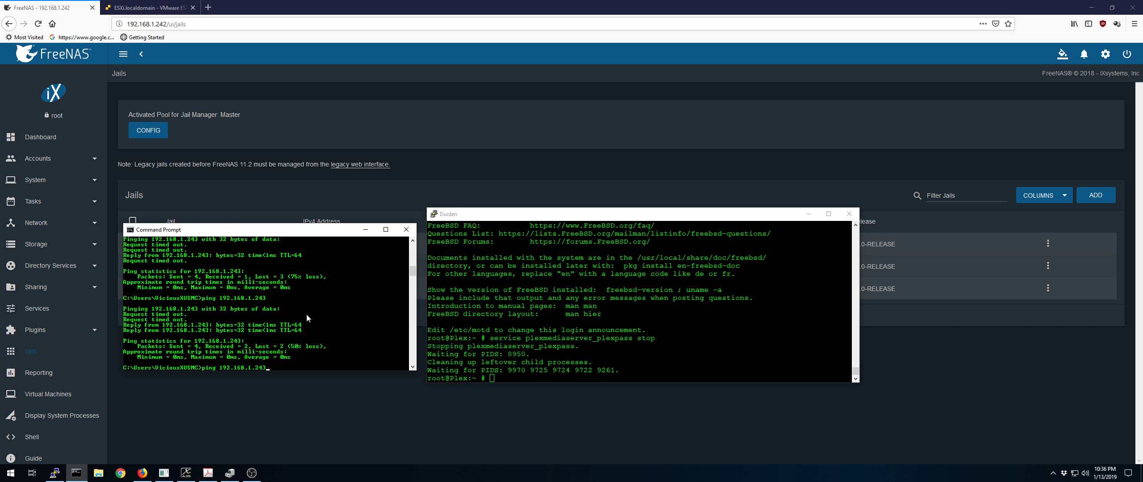
{"action": "key", "text": "Return"}
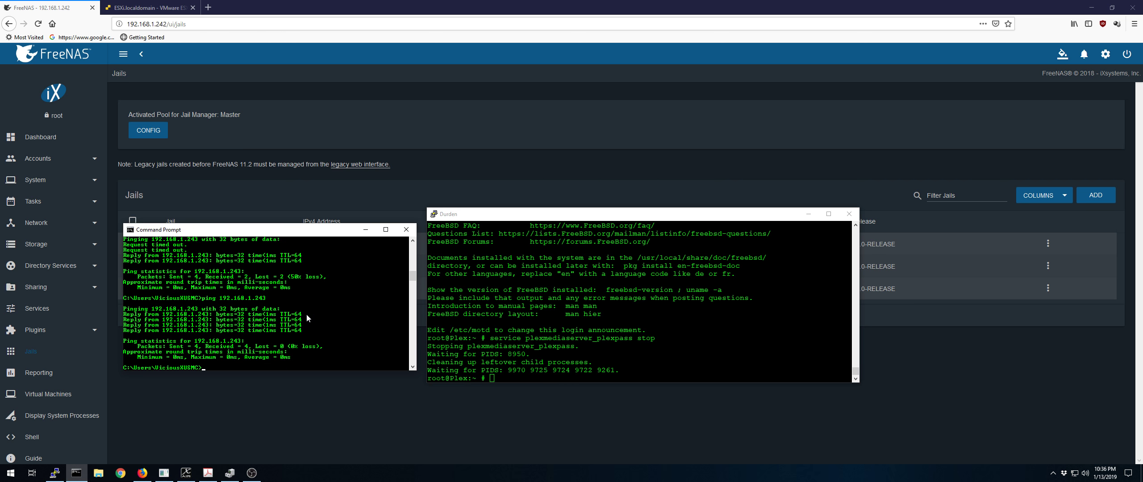
{"action": "key", "text": "Up"}
{"action": "key", "text": "Return"}
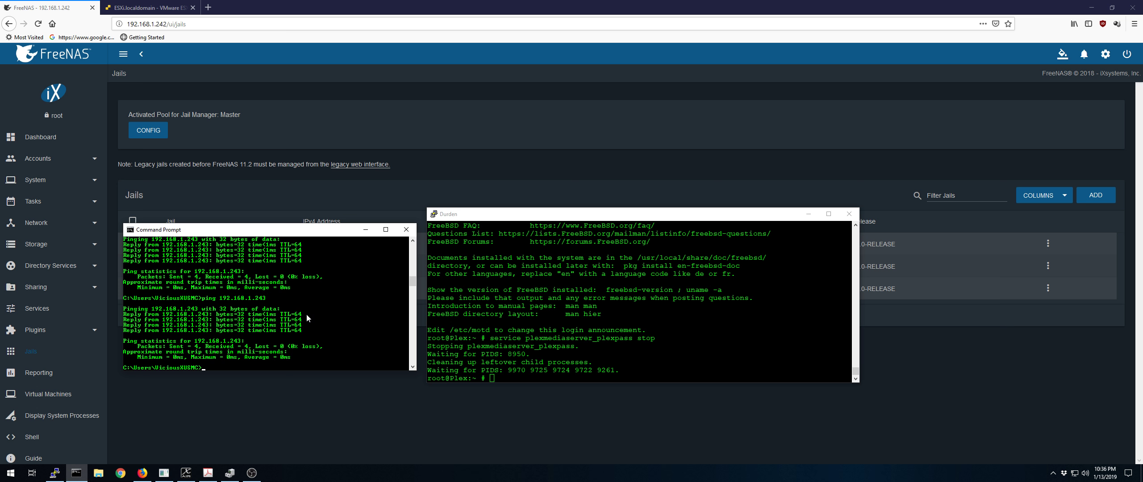
{"action": "key", "text": "Up"}
{"action": "key", "text": "Return"}
Restart Plex in the jail with service plexmediaserver_plexpass start
{"action": "key", "text": "alt+Tab"}
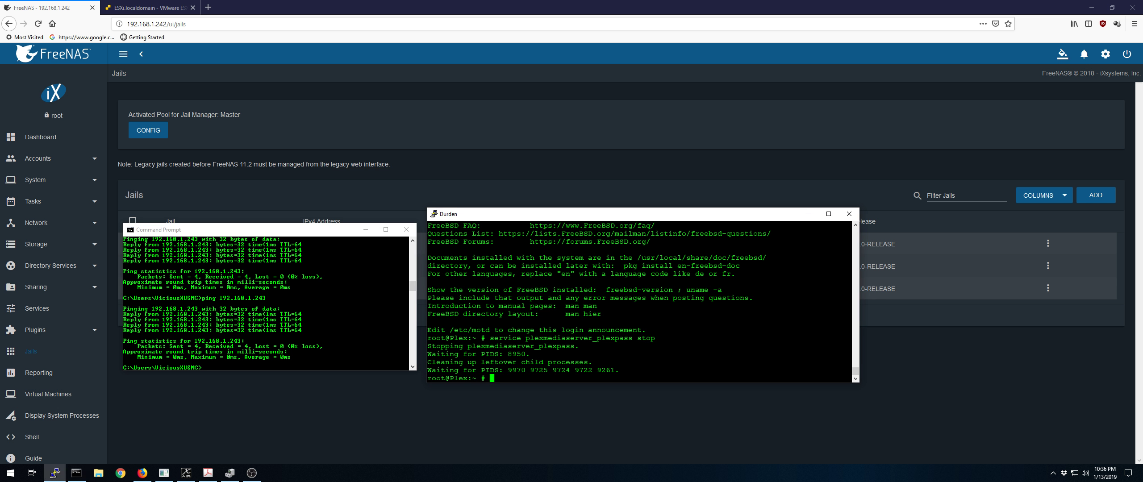
{"action": "key", "text": "Up"}
{"action": "key", "text": "BackSpace"}
{"action": "key", "text": "BackSpace"}
{"action": "type", "text": "art"}
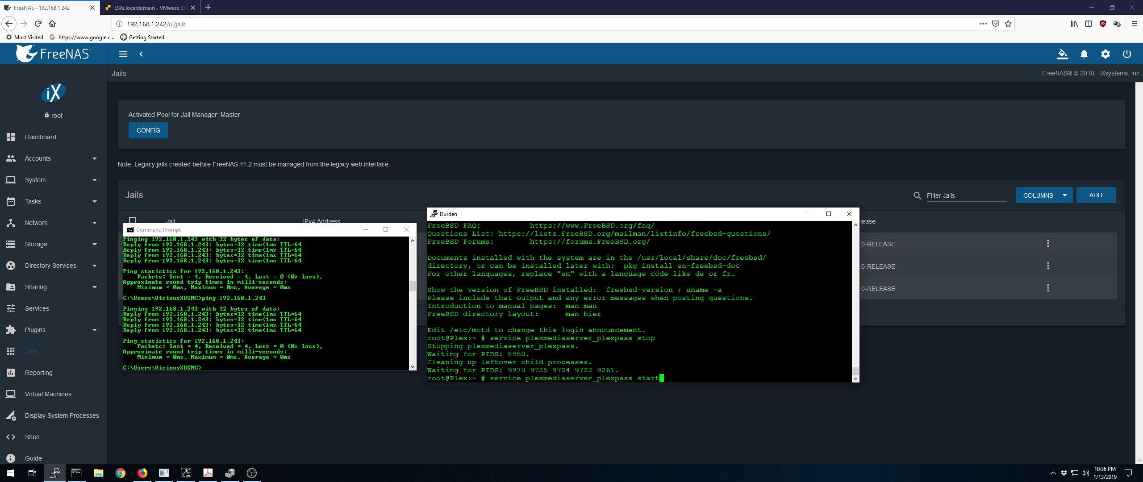
{"action": "key", "text": "Return"}
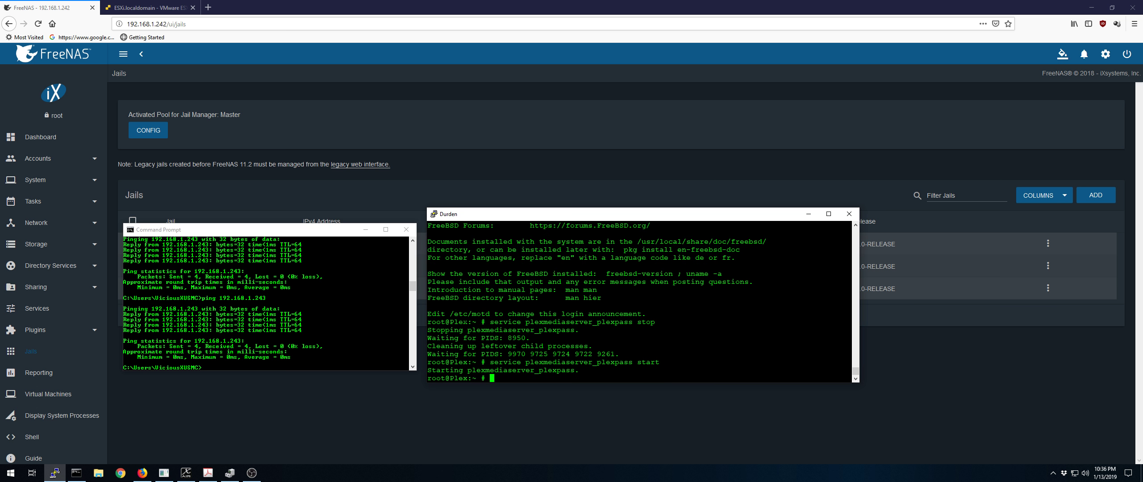
Rerun ping 192.168.1.243 three times; the latest run still shows 25% loss
{"action": "left_click", "coordinate": [257, 298]}
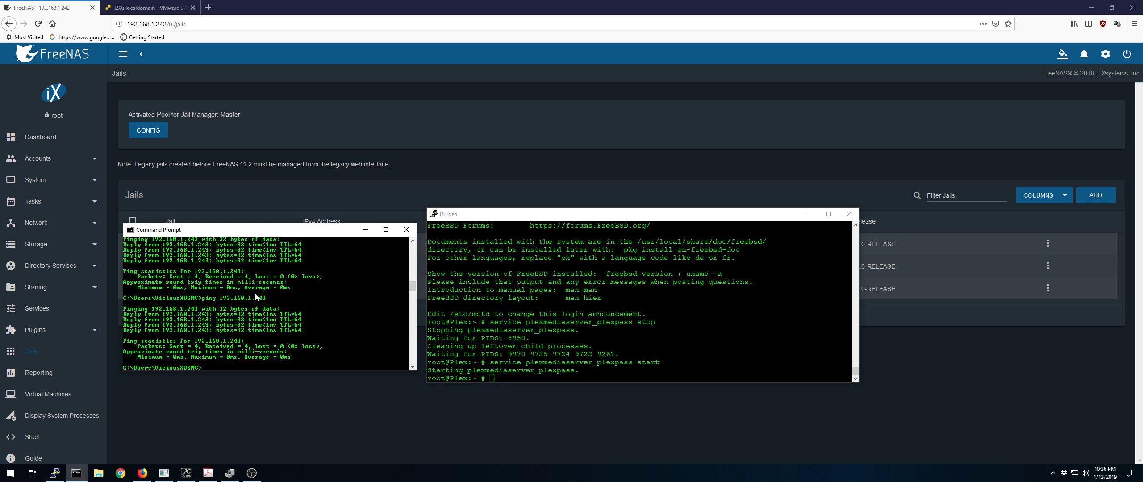
{"action": "key", "text": "Up"}
{"action": "key", "text": "Return"}
{"action": "key", "text": "Up"}
{"action": "key", "text": "Return"}
{"action": "key", "text": "Up"}
{"action": "key", "text": "Return"}
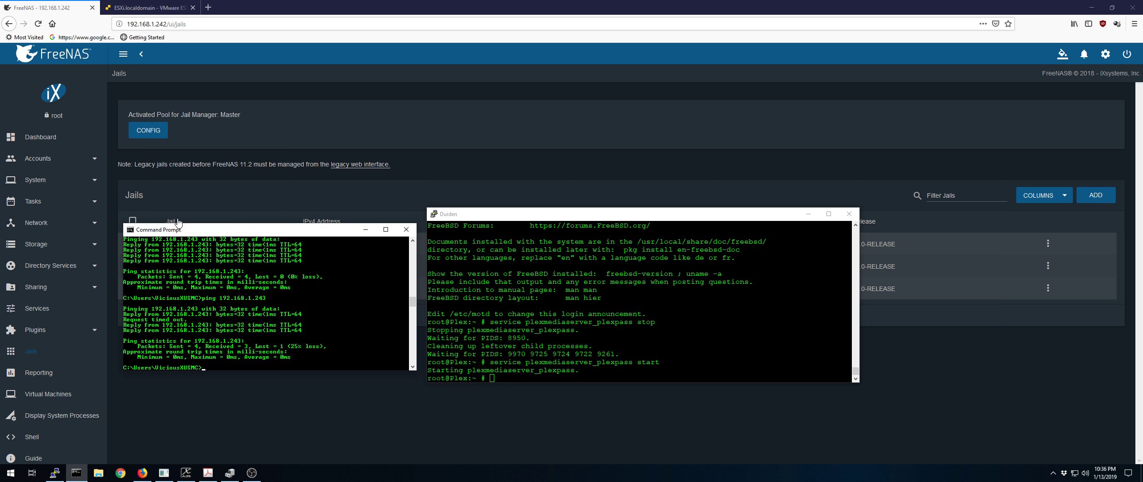
Set vSwitch0 NIC teaming to vmnic0 (1000 Mbps) active and vmnic4 (10000 Mbps) standby, and save
{"action": "left_click", "coordinate": [156, 9]}
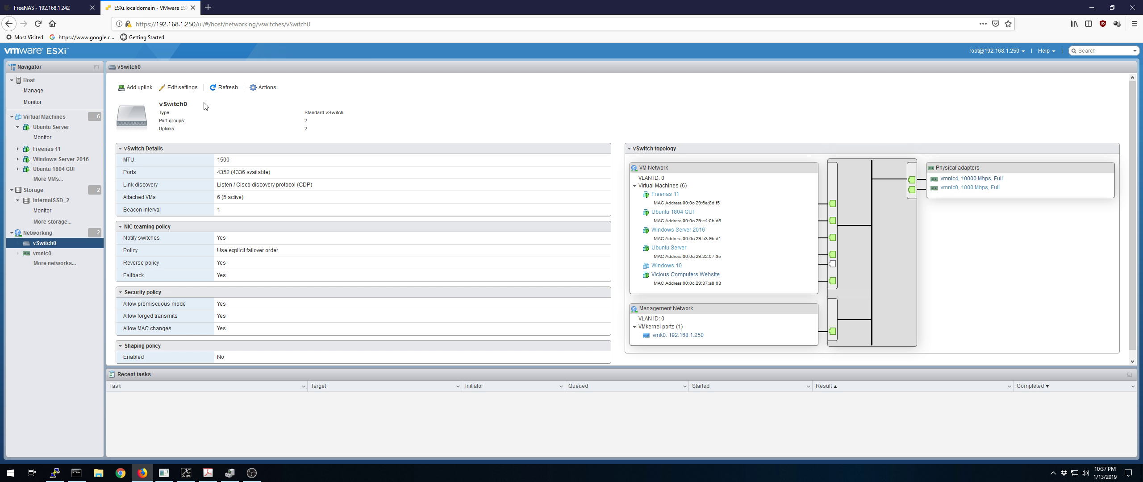
{"action": "left_click", "coordinate": [187, 88]}
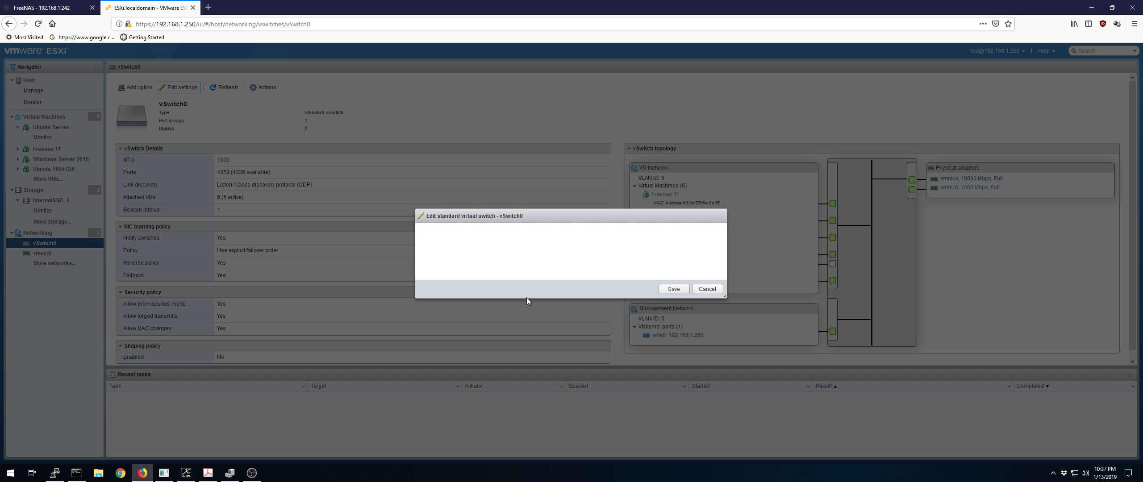
{"action": "left_click_drag", "start_coordinate": [539, 173], "coordinate": [329, 127]}
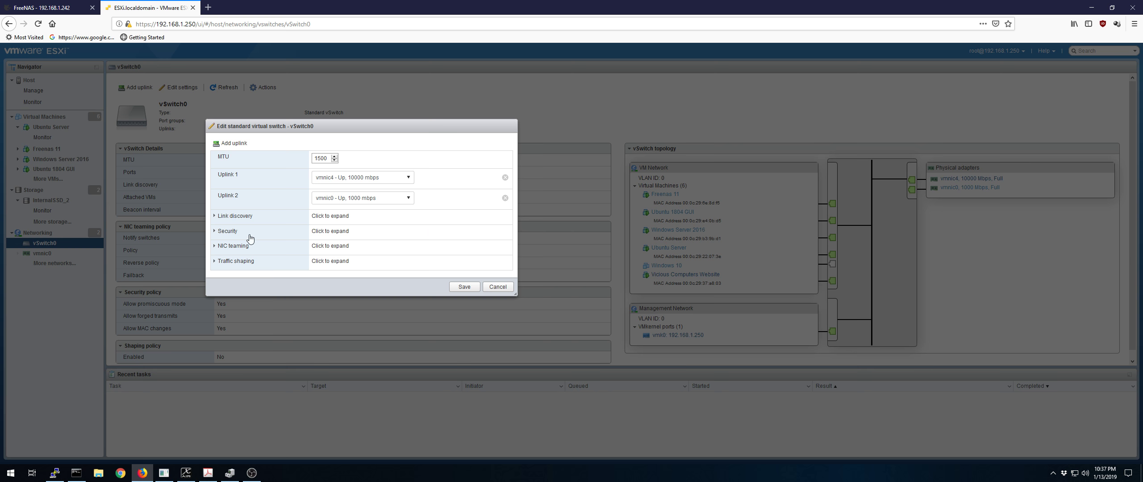
{"action": "left_click", "coordinate": [217, 246]}
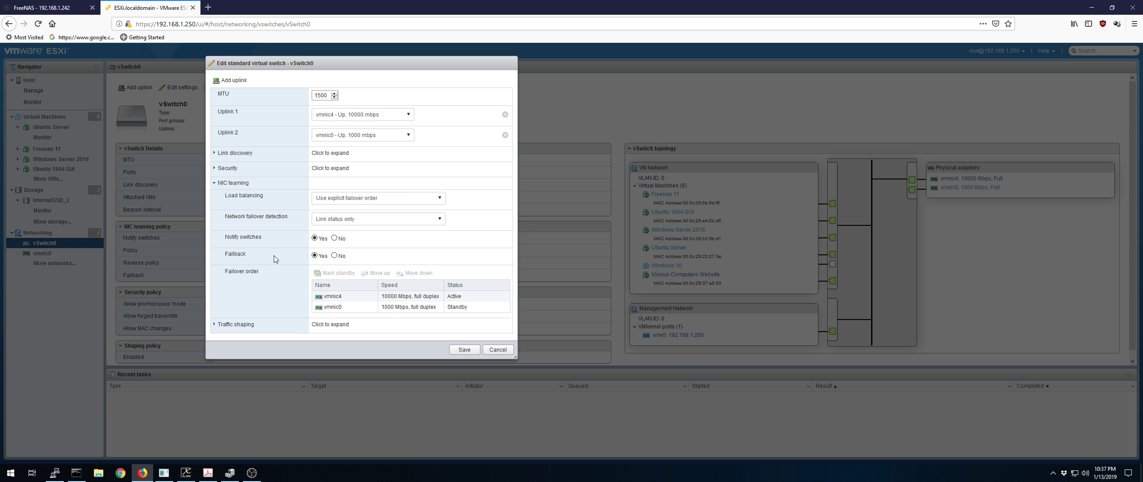
{"action": "left_click", "coordinate": [389, 307]}
{"action": "left_click", "coordinate": [359, 274]}
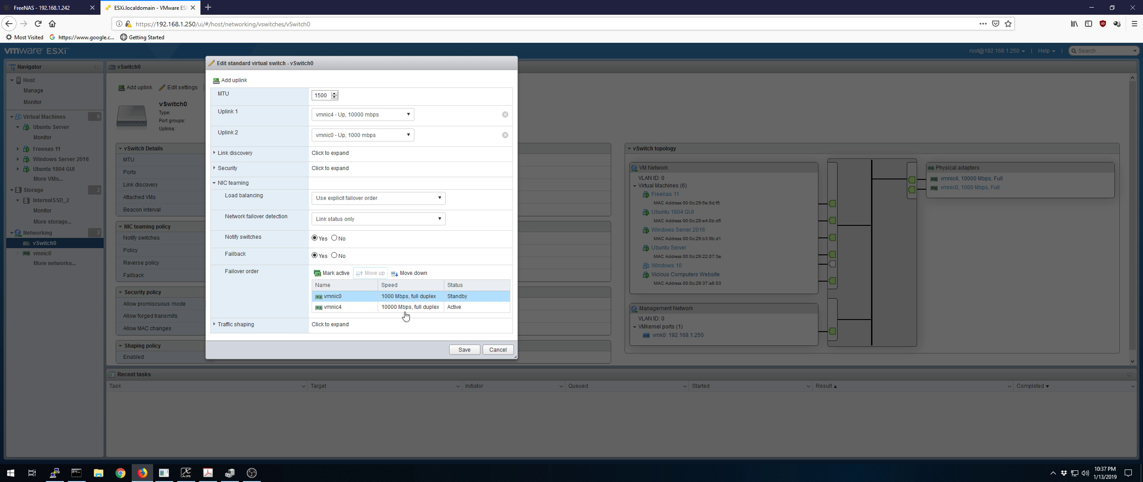
{"action": "left_click", "coordinate": [335, 273]}
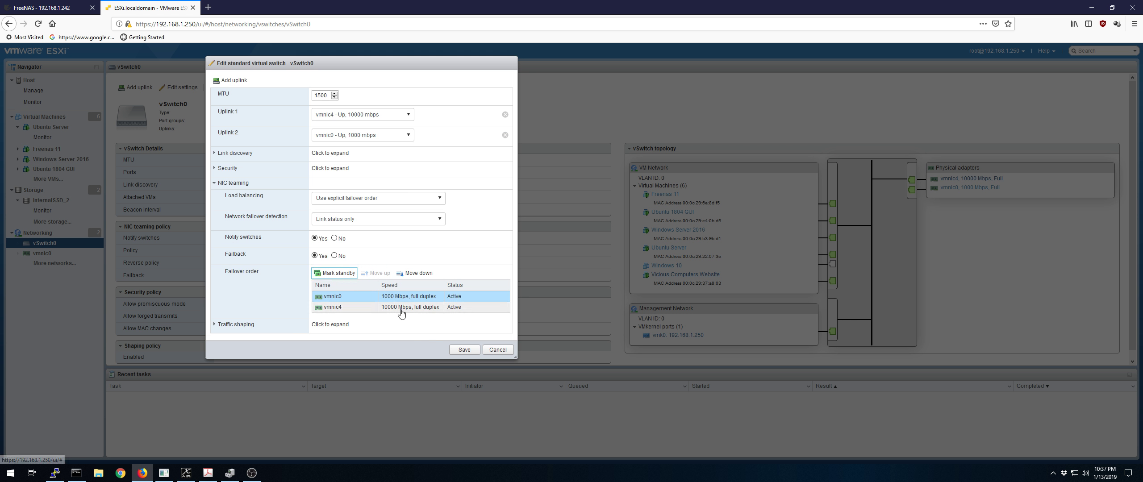
{"action": "left_click", "coordinate": [388, 307]}
{"action": "left_click", "coordinate": [332, 274]}
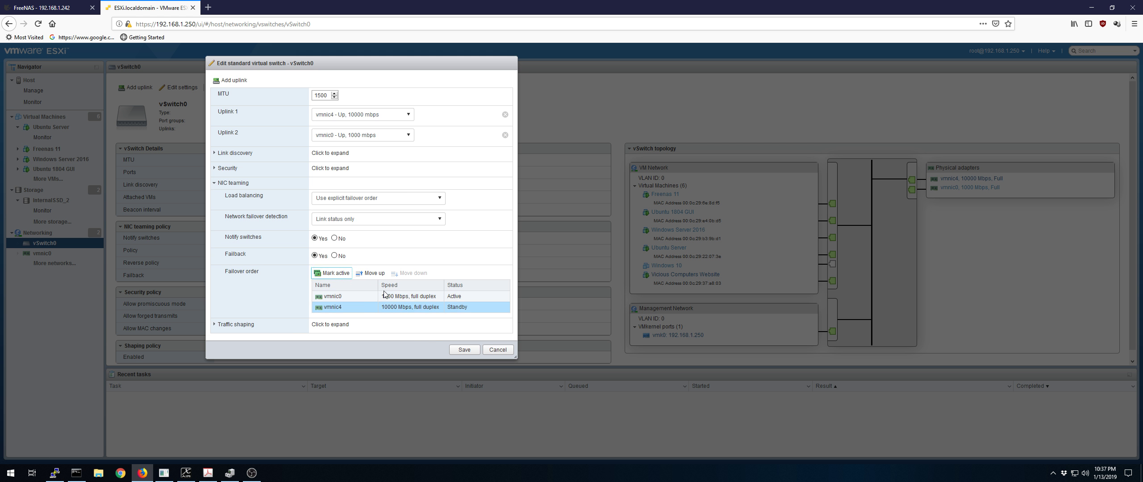
{"action": "left_click", "coordinate": [459, 353]}
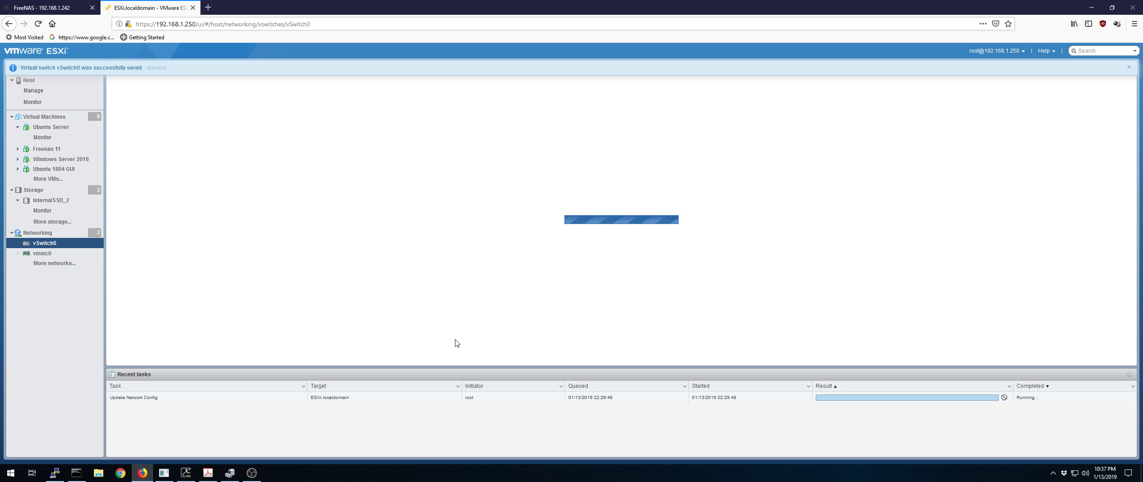
Rerun ping 192.168.1.243 three times on gigabit-only; one run loses 100%, the last 25%
{"action": "left_click", "coordinate": [49, 8]}
{"action": "left_click", "coordinate": [77, 473]}
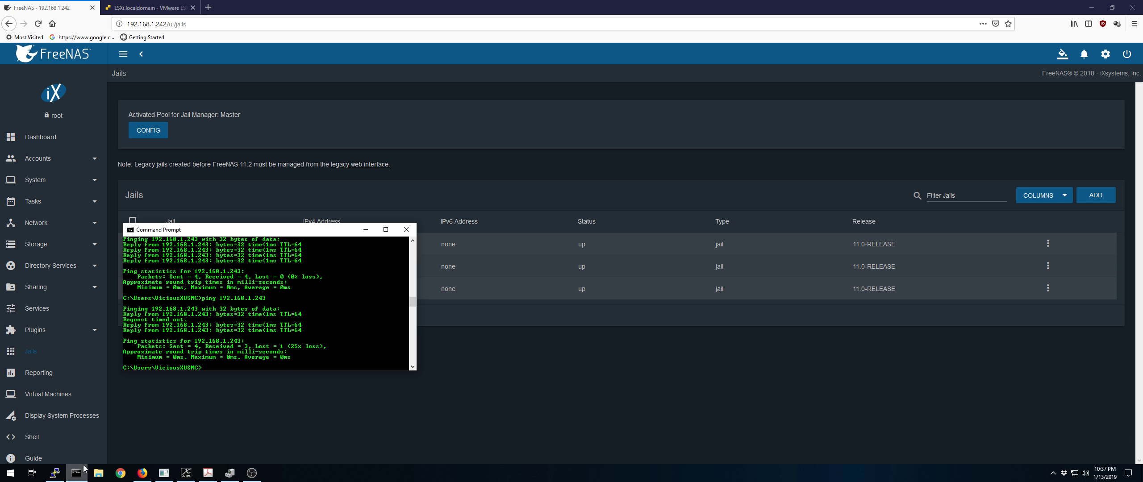
{"action": "key", "text": "Up"}
{"action": "key", "text": "Return"}
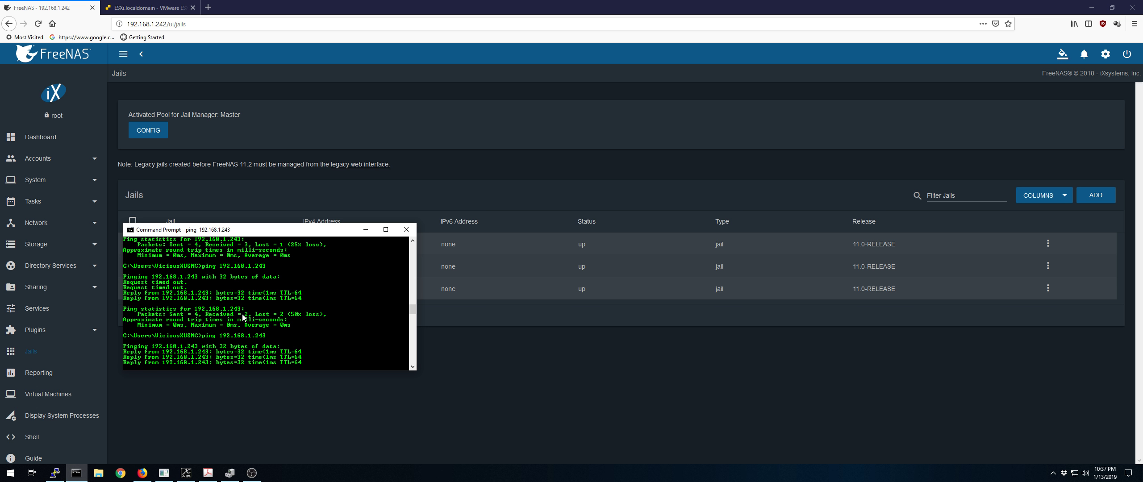
{"action": "key", "text": "Up"}
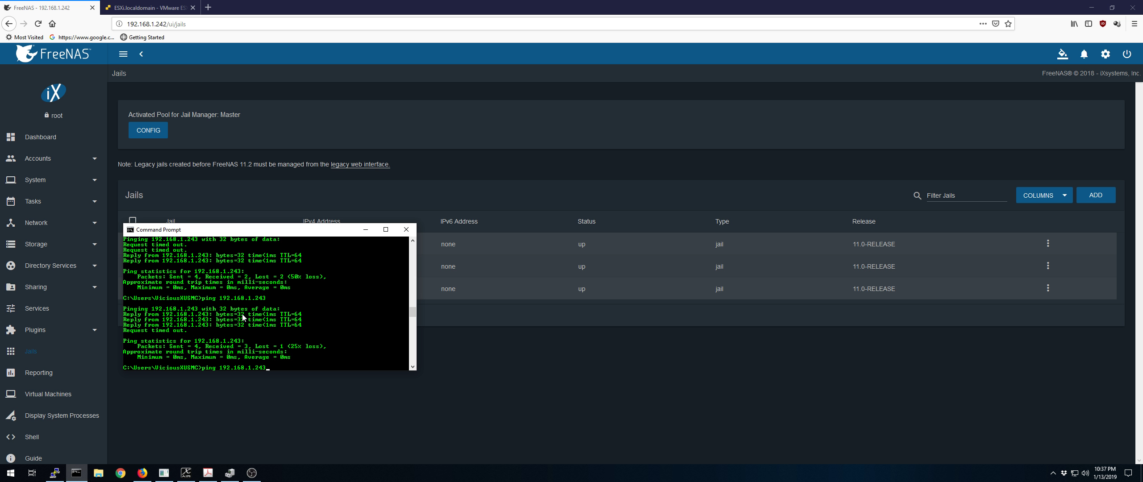
{"action": "key", "text": "Return"}
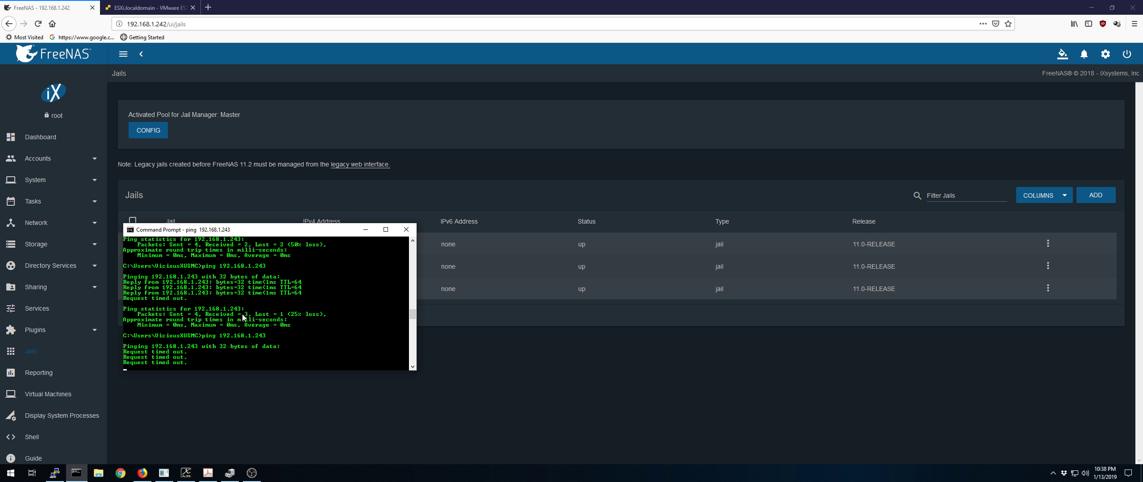
{"action": "key", "text": "Up"}
{"action": "key", "text": "Return"}
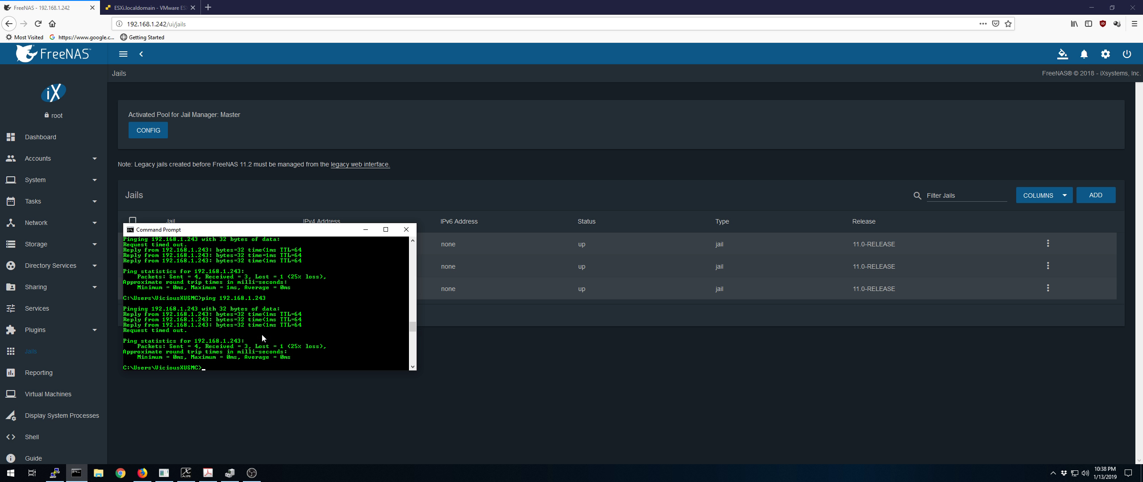
Remove uplink vmnic4 from vSwitch0, save with vmnic0 only, and minimize Firefox
{"action": "left_click", "coordinate": [147, 7]}
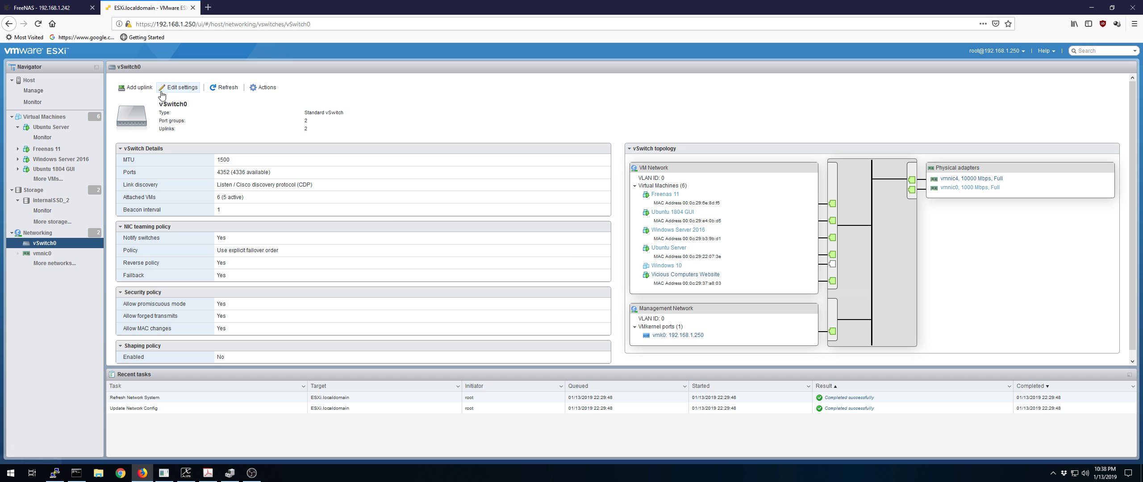
{"action": "left_click", "coordinate": [178, 88]}
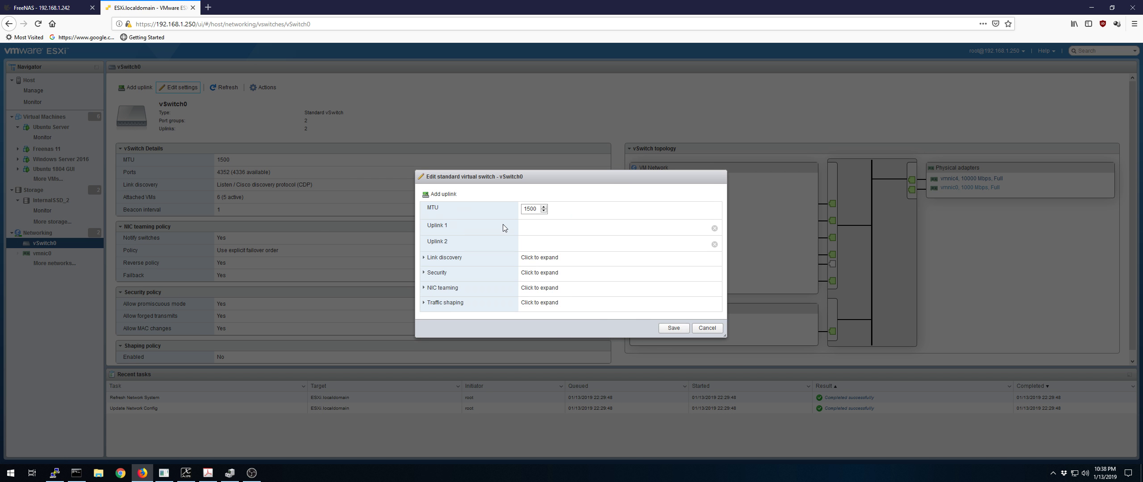
{"action": "left_click", "coordinate": [715, 244]}
{"action": "left_click", "coordinate": [675, 333]}
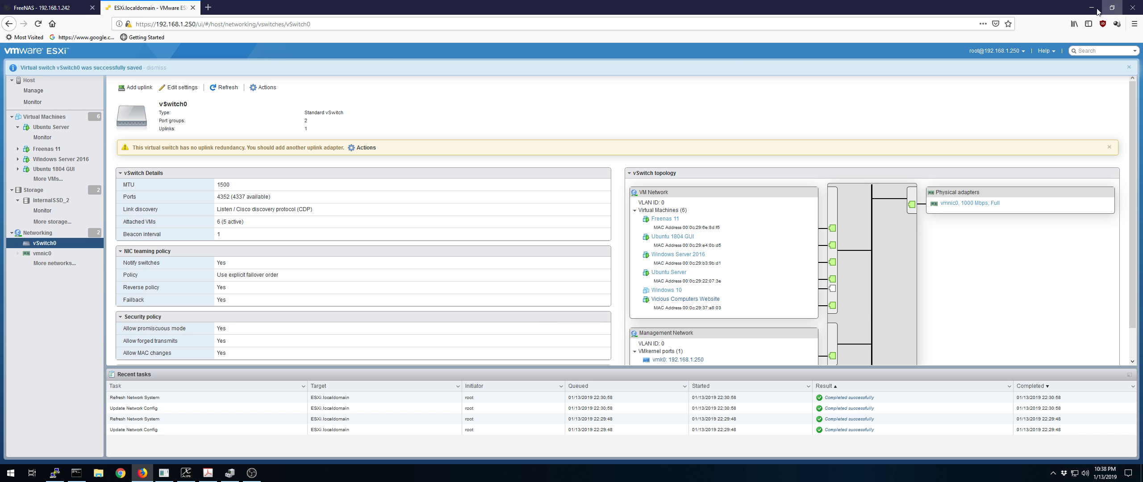
{"action": "left_click", "coordinate": [1078, 7]}
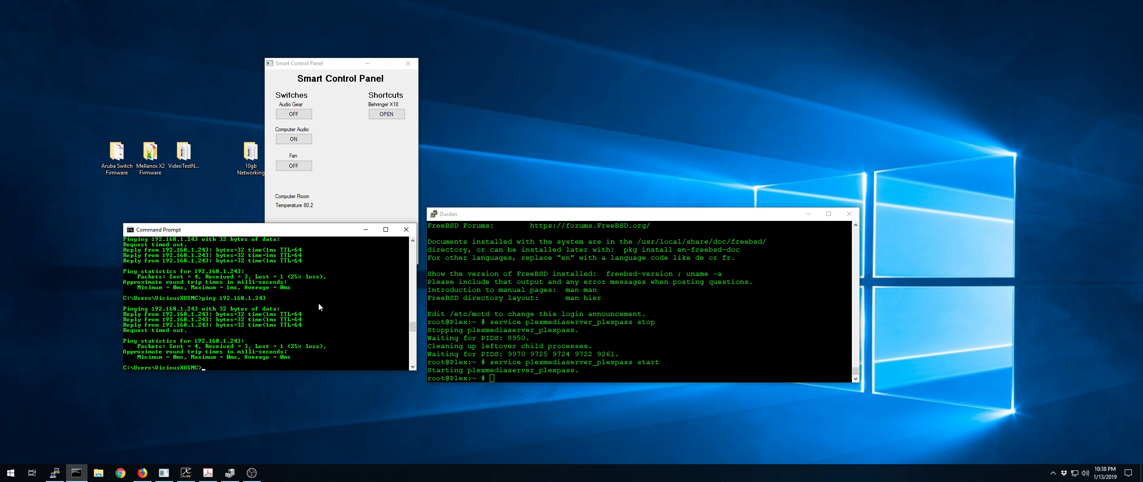
Repeat the ping to 192.168.1.243 five times, confirming 4 of 4 replies and 0% loss
{"action": "key", "text": "Up"}
{"action": "key", "text": "Return"}
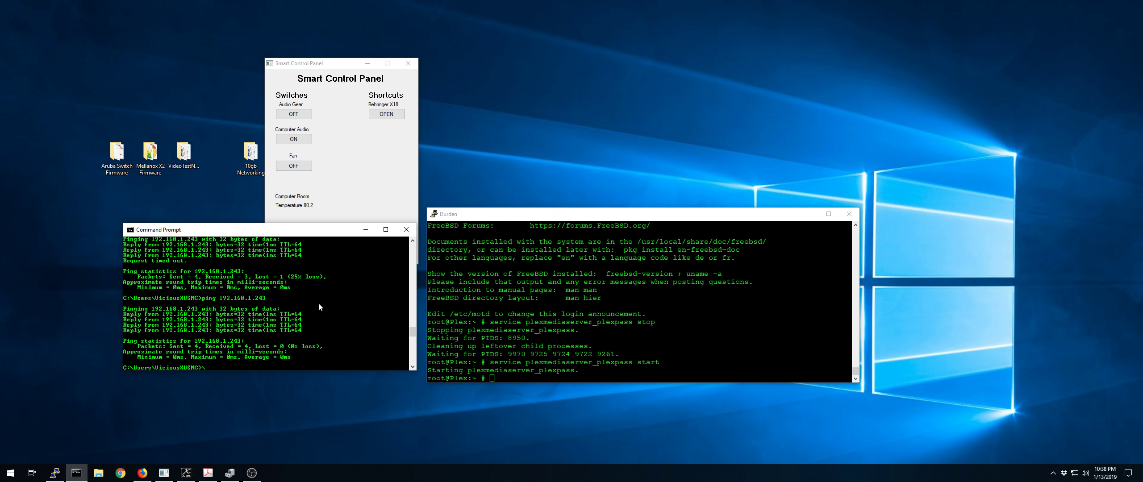
{"action": "key", "text": "Up"}
{"action": "key", "text": "Return"}
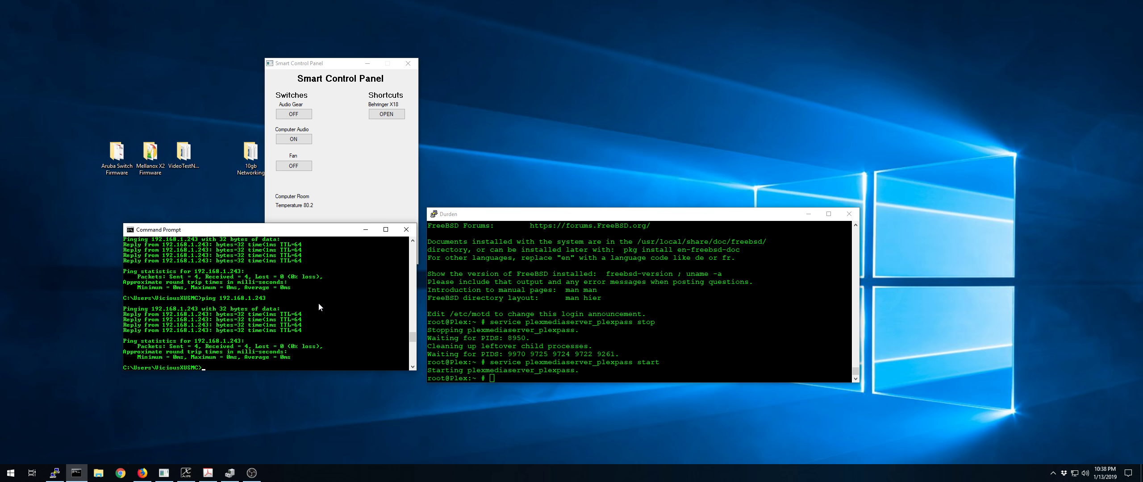
{"action": "key", "text": "Up"}
{"action": "key", "text": "Return"}
{"action": "key", "text": "Up"}
{"action": "key", "text": "Return"}
{"action": "key", "text": "Up"}
{"action": "key", "text": "Return"}
Change vSwitch0's Uplink 1 from gigabit vmnic0 to the 10 Gb vmnic4 and save
{"action": "left_click", "coordinate": [142, 473]}
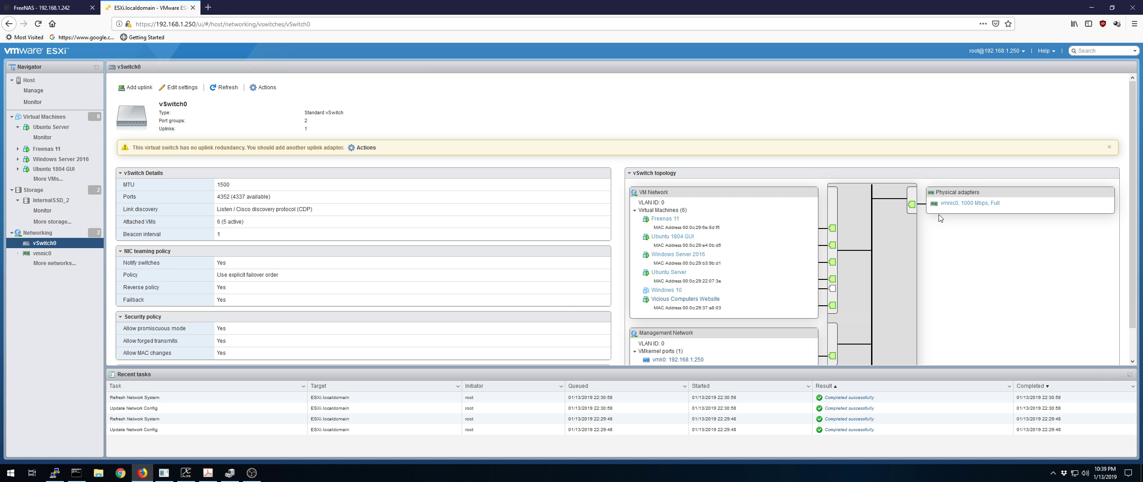
{"action": "left_click", "coordinate": [178, 87]}
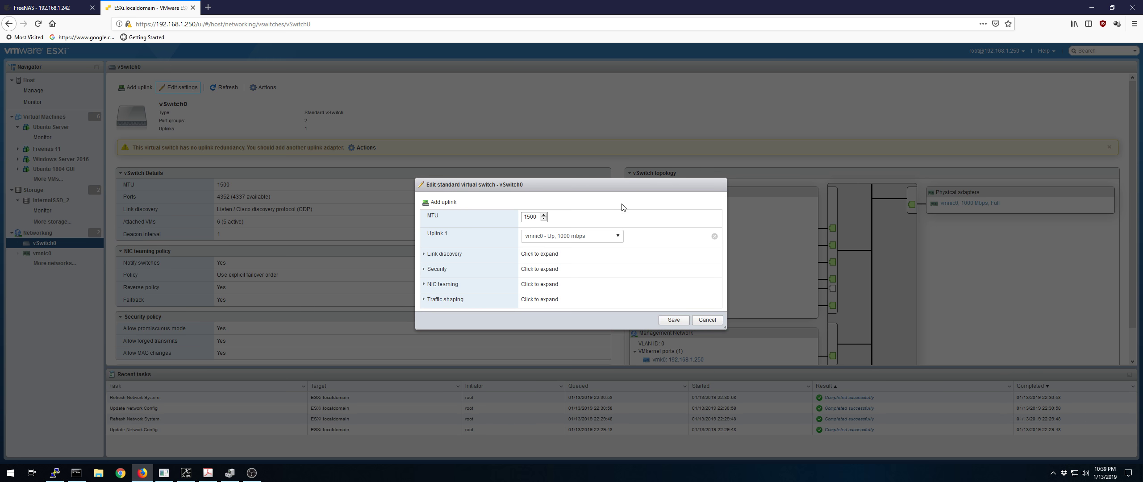
{"action": "left_click_drag", "start_coordinate": [614, 186], "coordinate": [361, 164]}
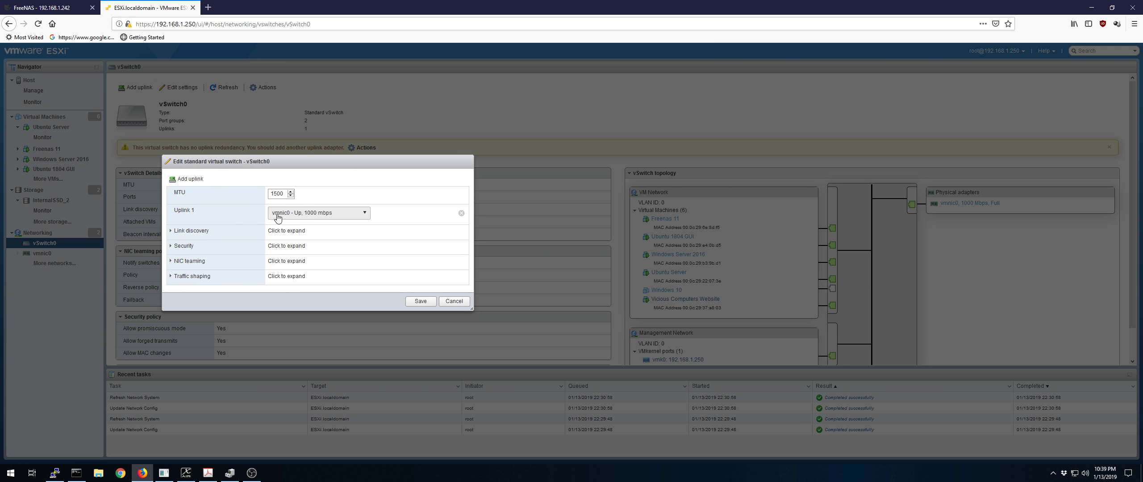
{"action": "left_click", "coordinate": [342, 213]}
{"action": "left_click", "coordinate": [305, 268]}
{"action": "left_click", "coordinate": [426, 302]}
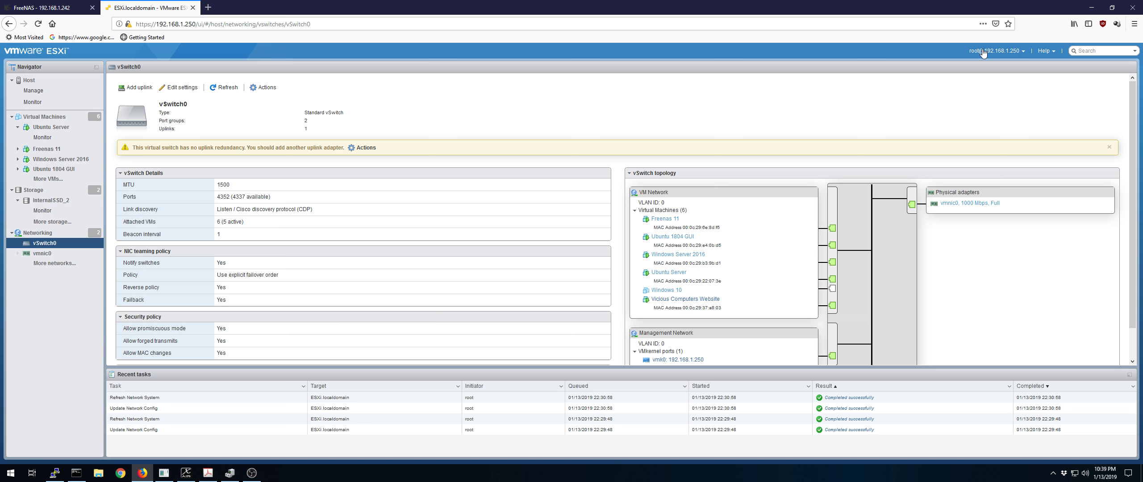
Back in Command Prompt, ping 192.168.1.243 four more times; one run loses 3 of 4 packets (75%)
{"action": "left_click", "coordinate": [1091, 8]}
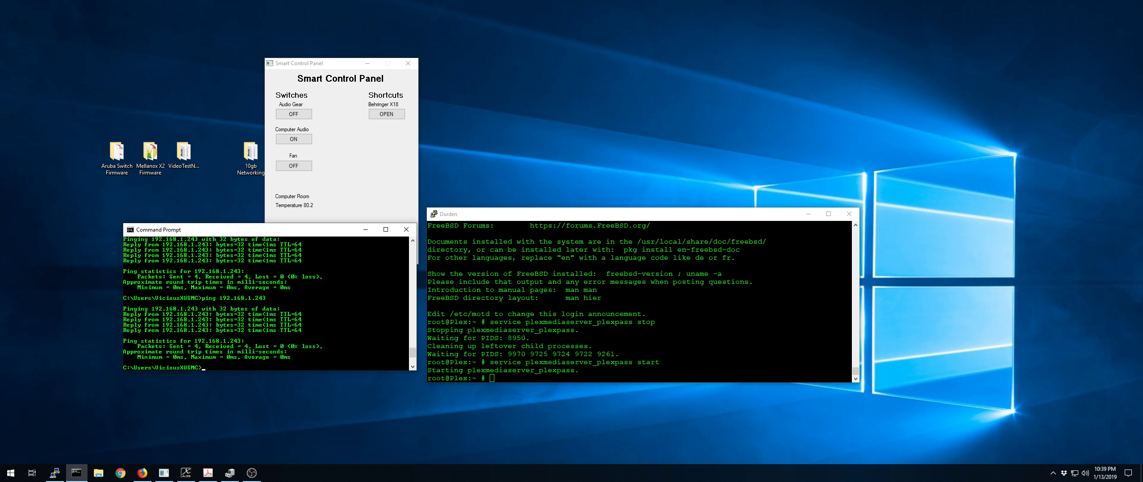
{"action": "key", "text": "Up"}
{"action": "key", "text": "Return"}
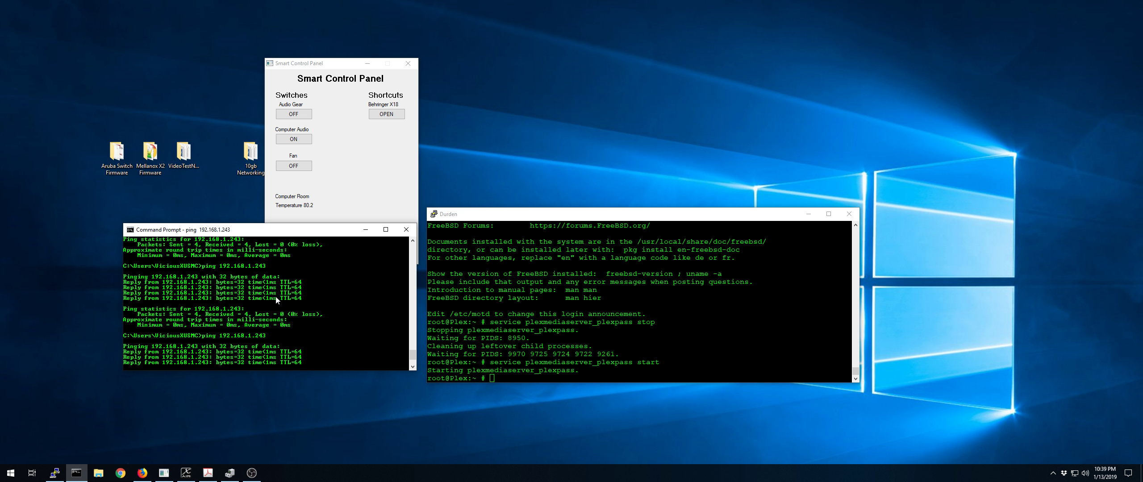
{"action": "key", "text": "Up"}
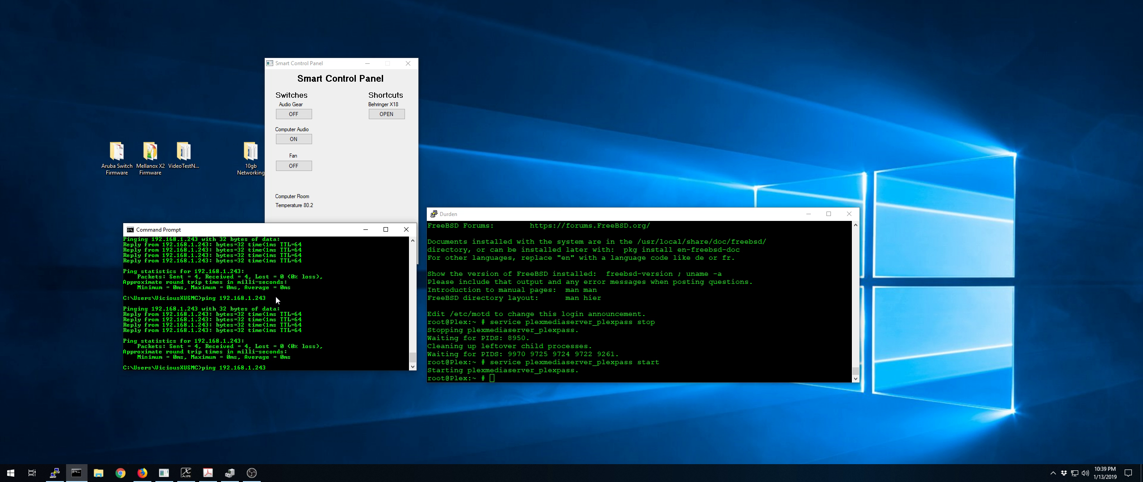
{"action": "key", "text": "Return"}
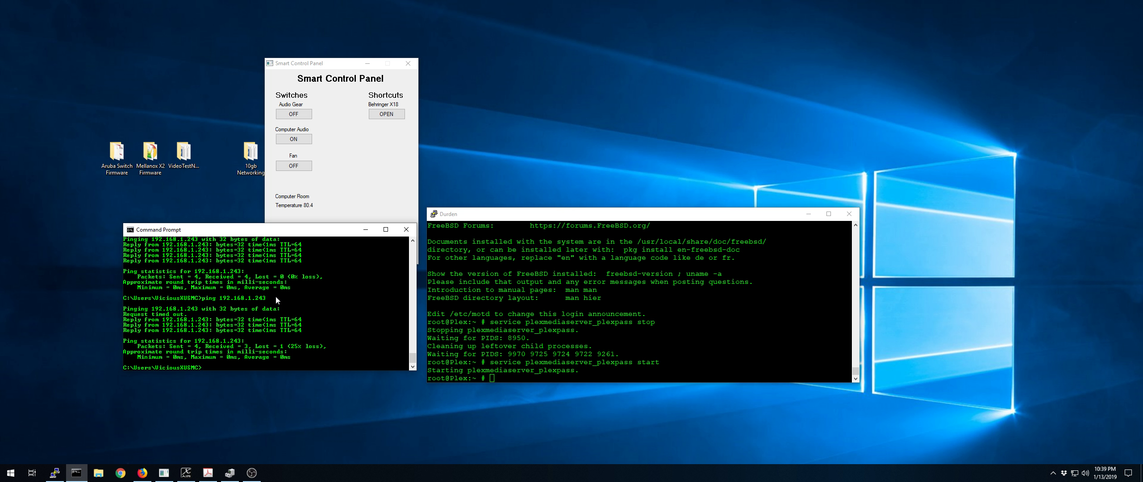
{"action": "key", "text": "Up"}
{"action": "key", "text": "Return"}
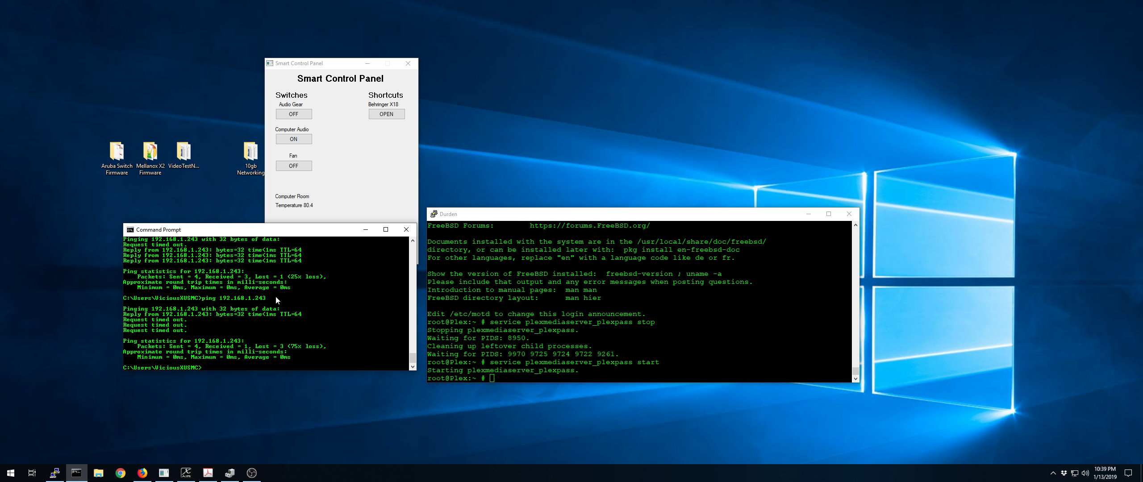
{"action": "key", "text": "Up"}
{"action": "key", "text": "Return"}
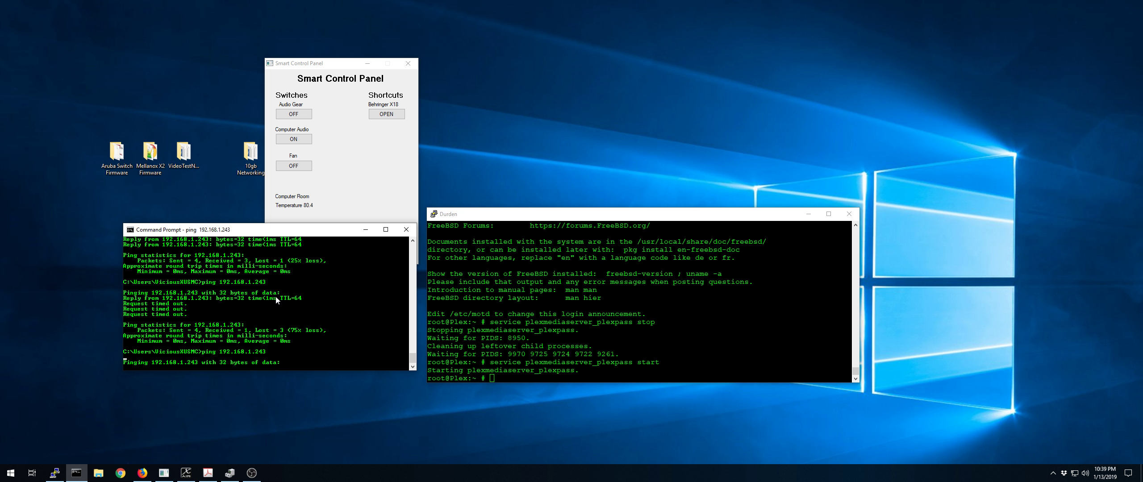